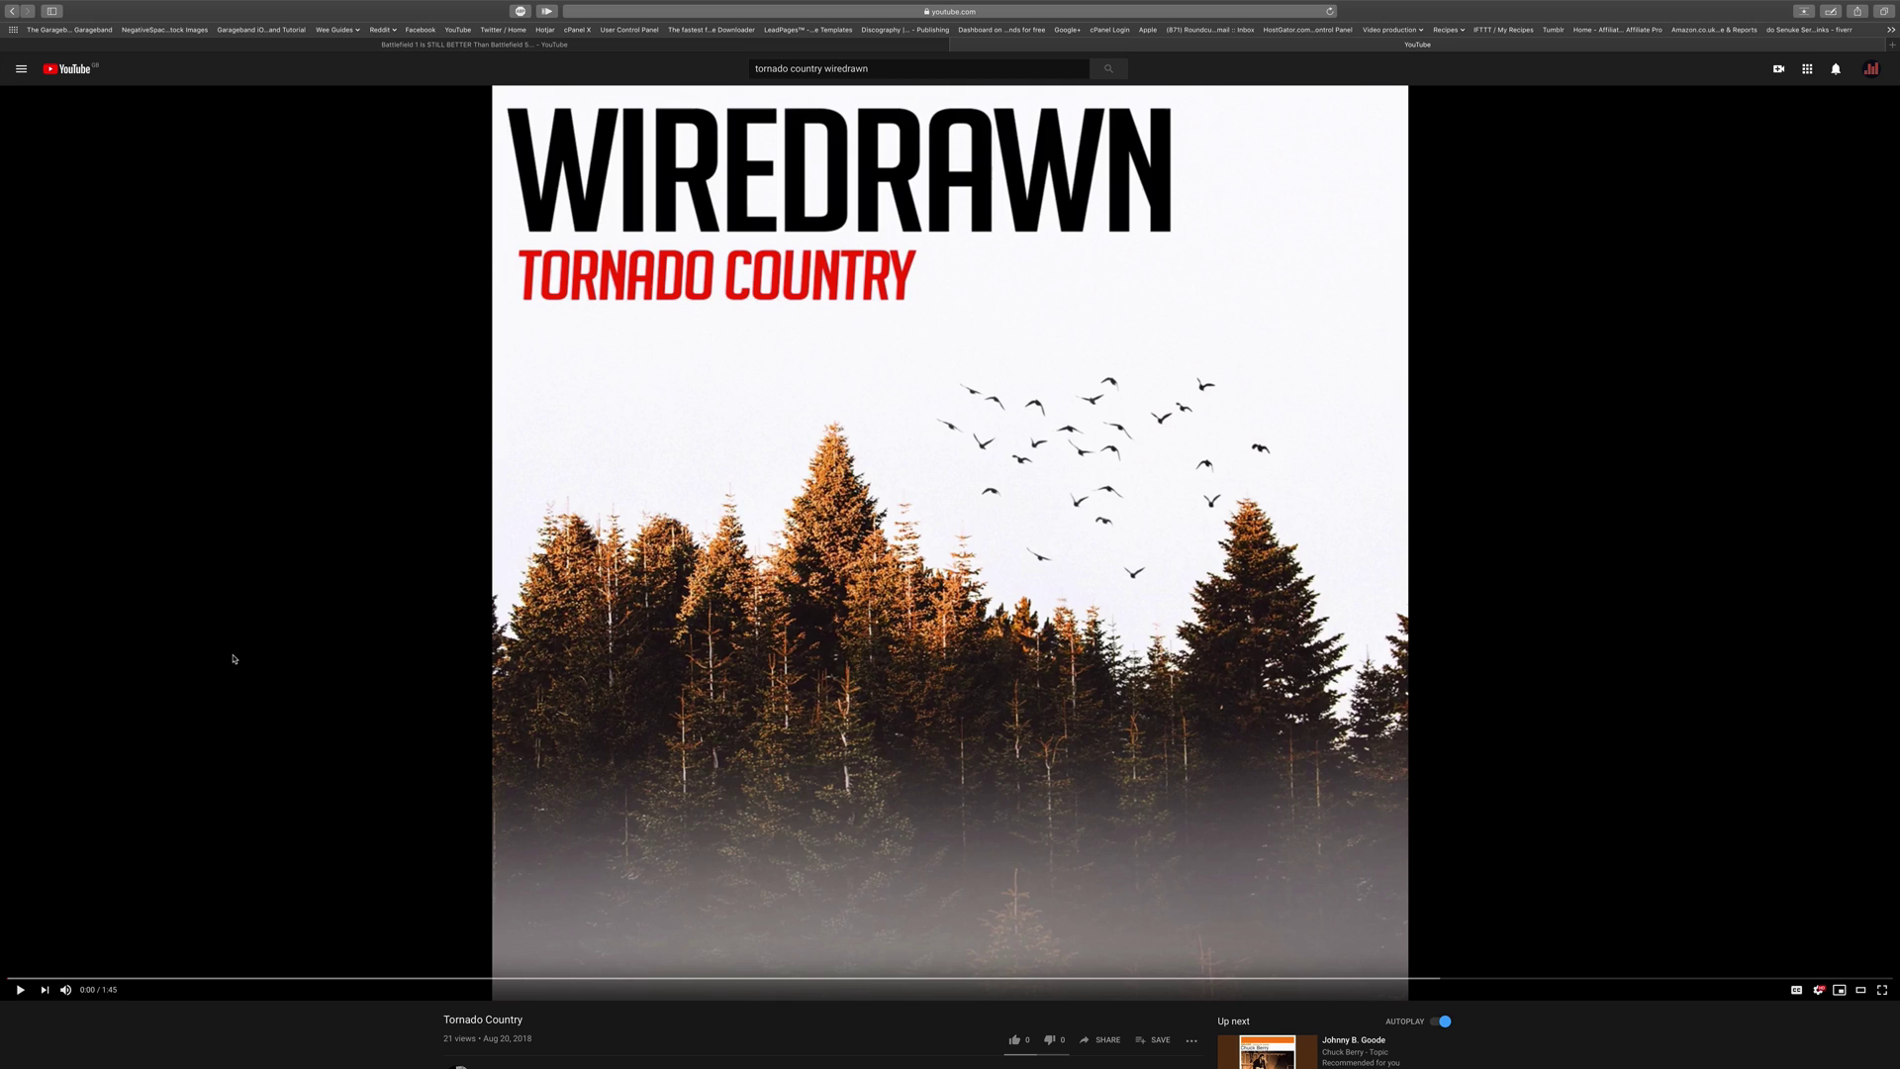
# Step: Play the Tornado Country video on YouTube and give it a thumbs-up like
pyautogui.click(22, 991)
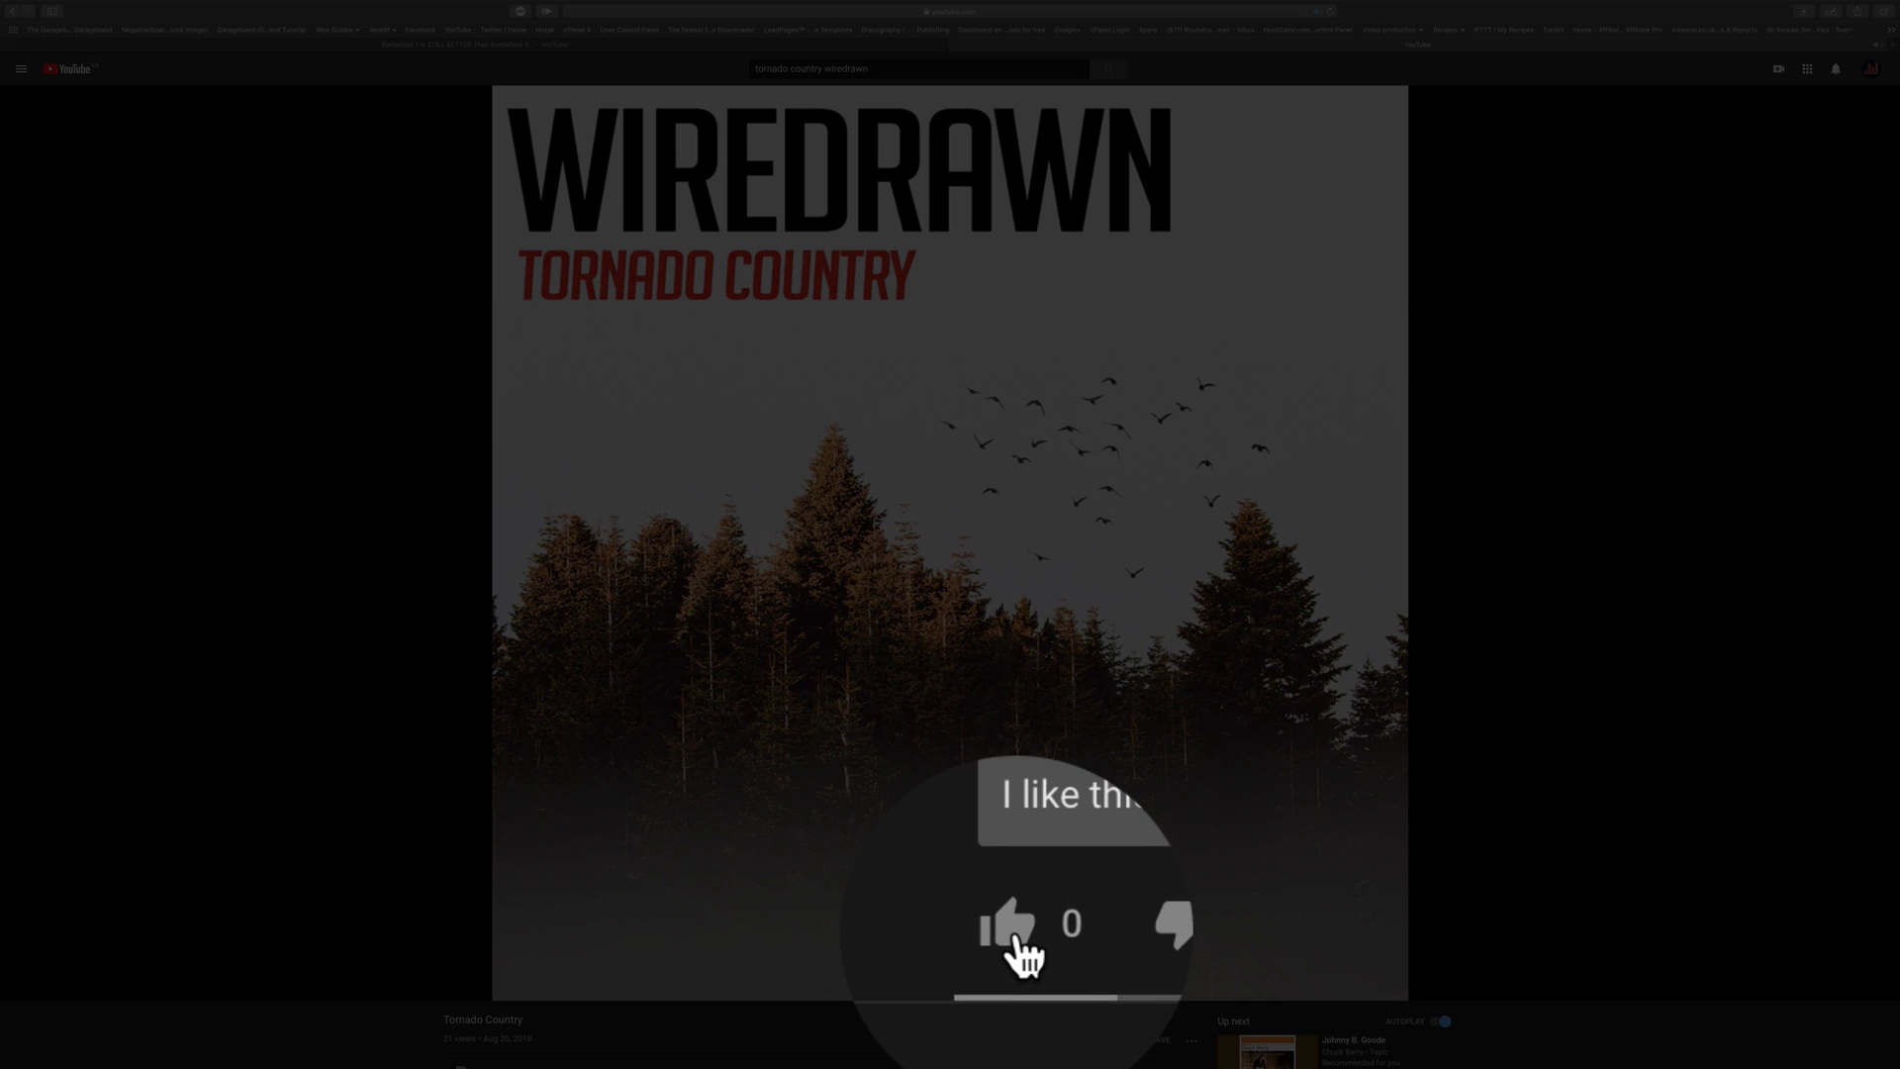
pyautogui.click(1015, 1042)
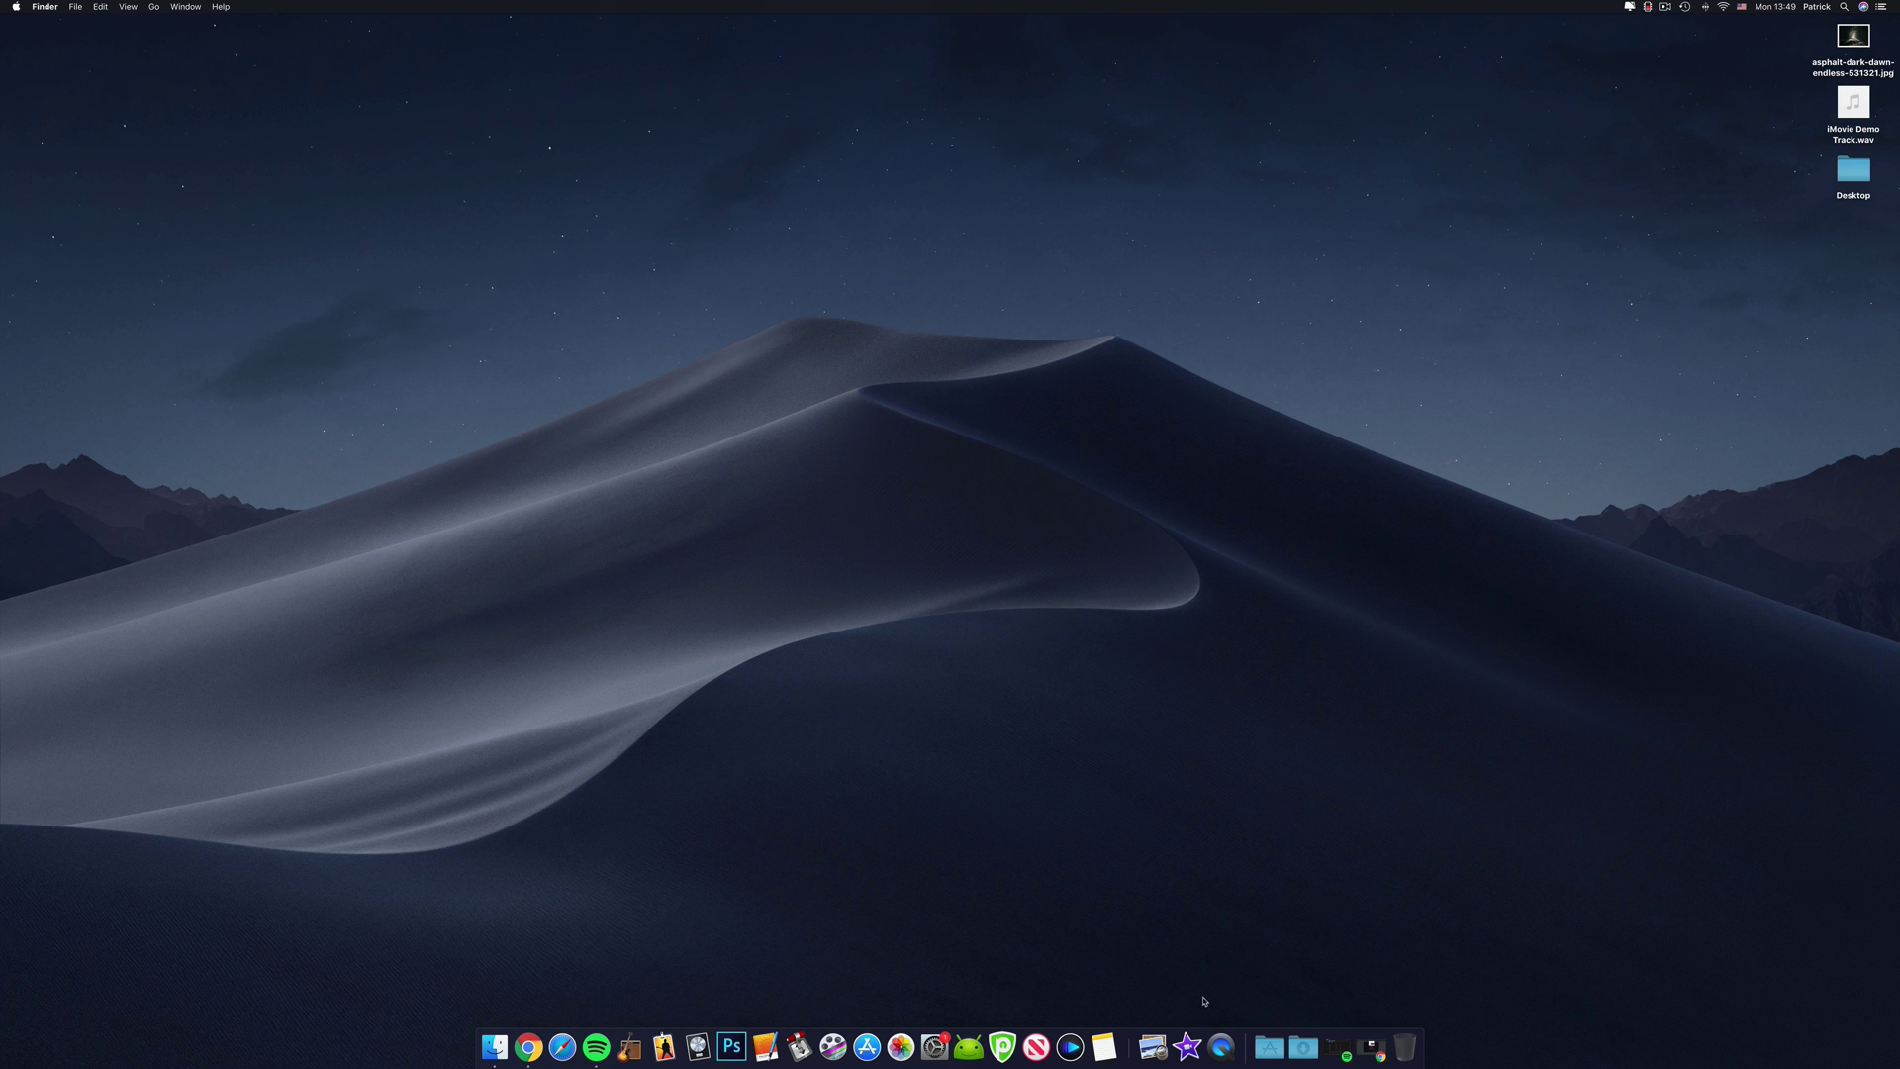
# Step: Launch iMovie and create a new Movie project, My Movie 3
pyautogui.click(1187, 1047)
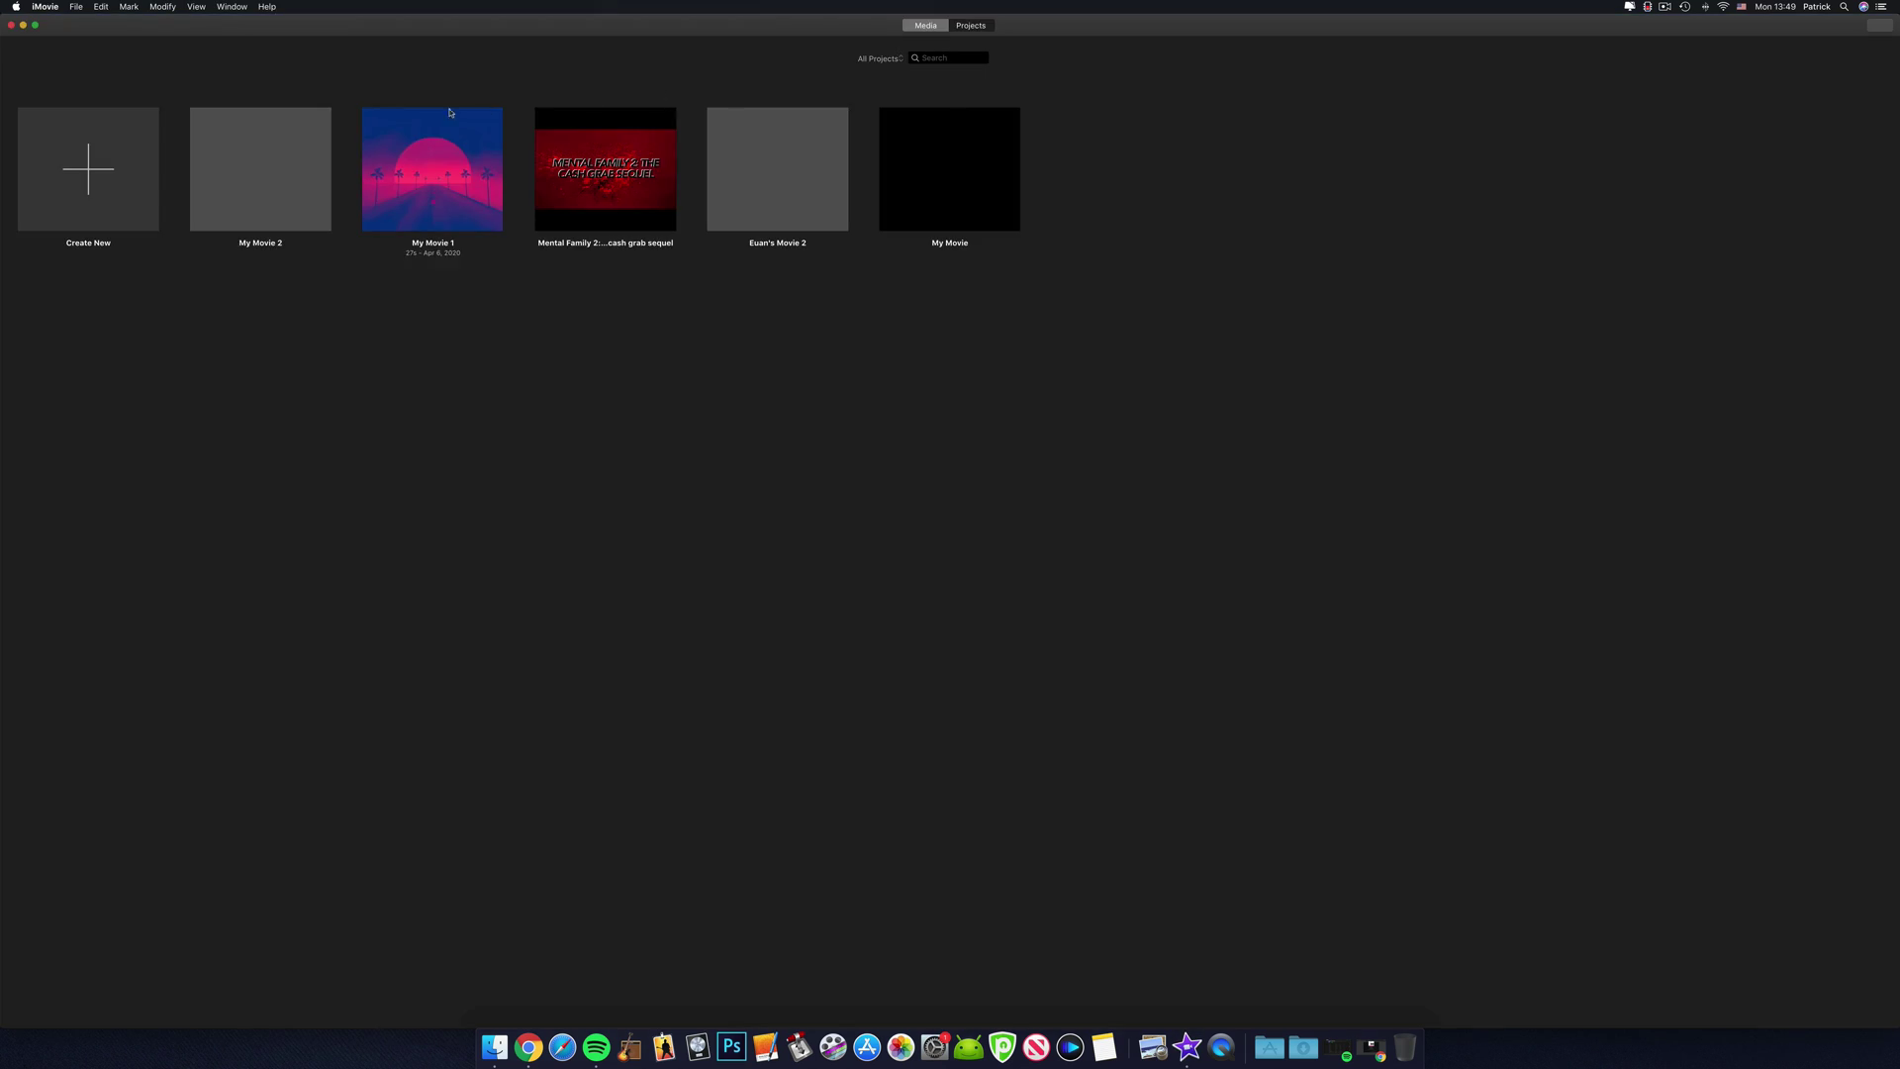
pyautogui.click(83, 185)
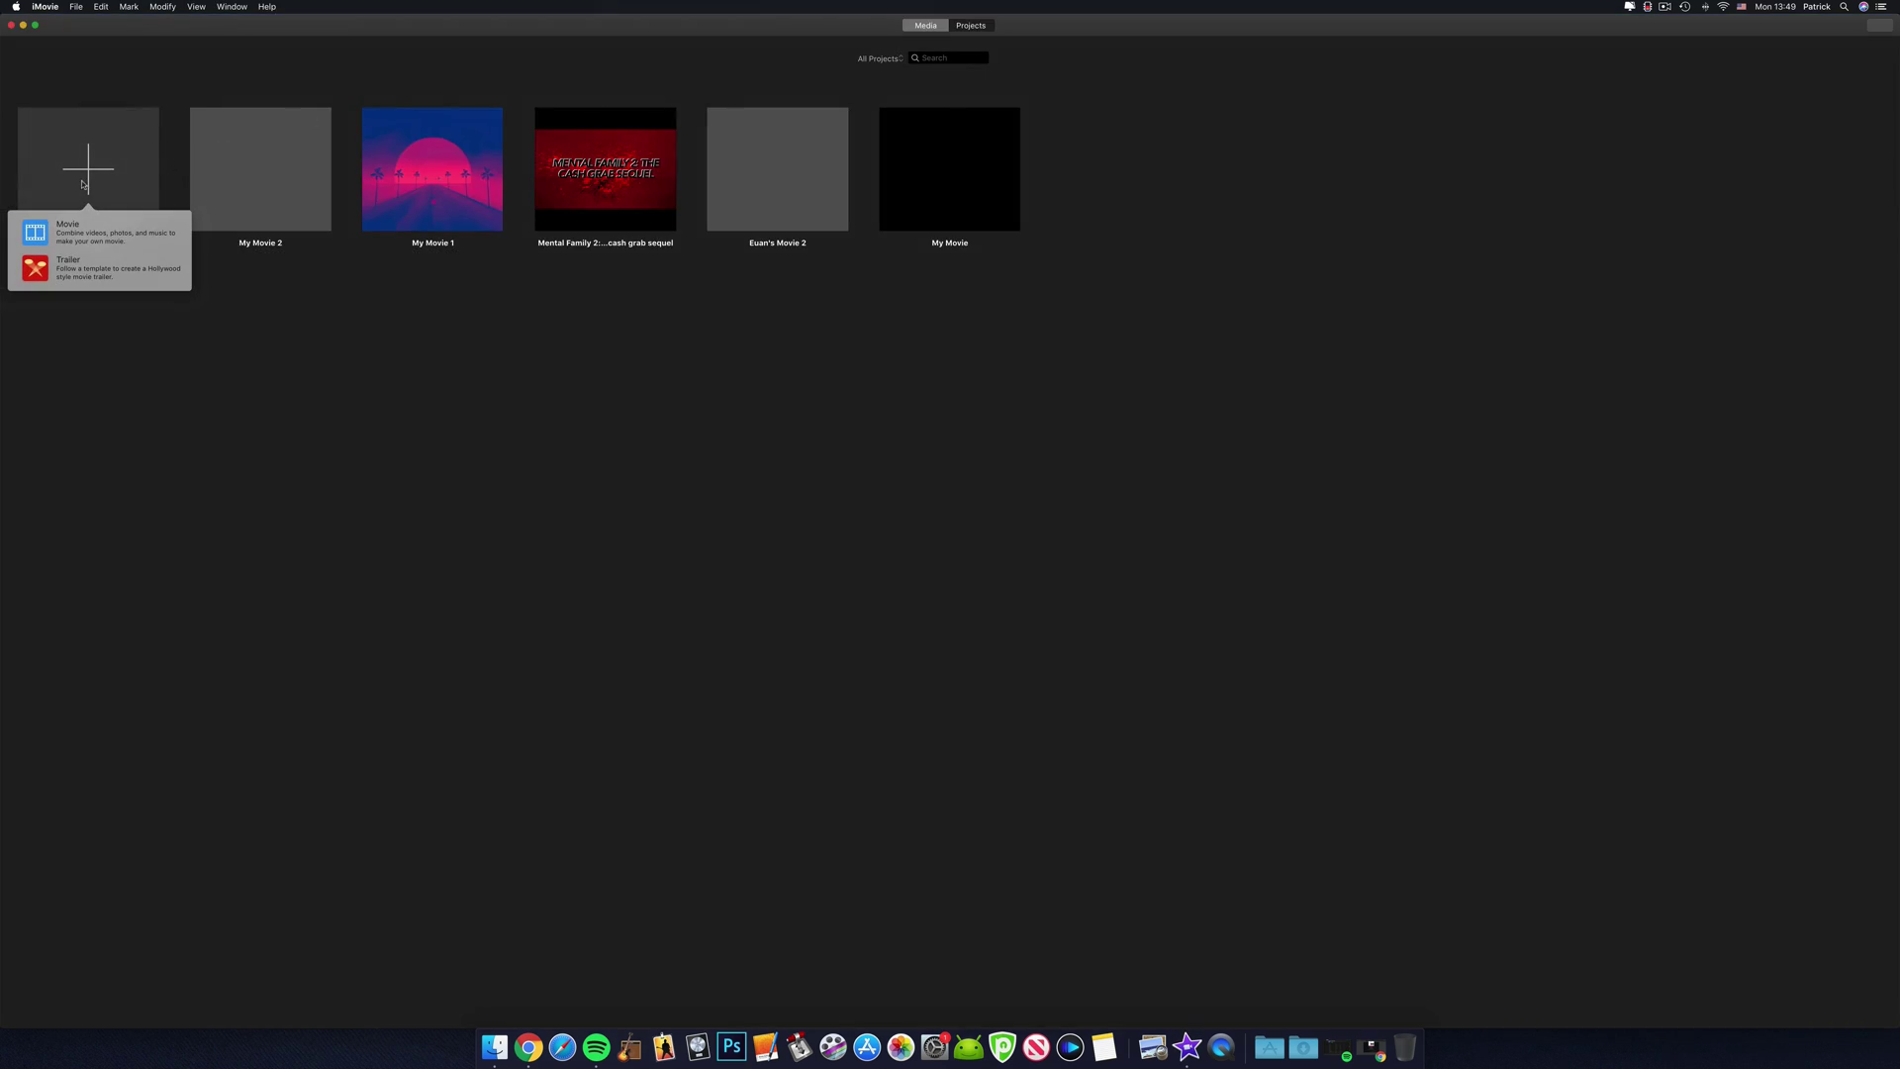
pyautogui.click(130, 236)
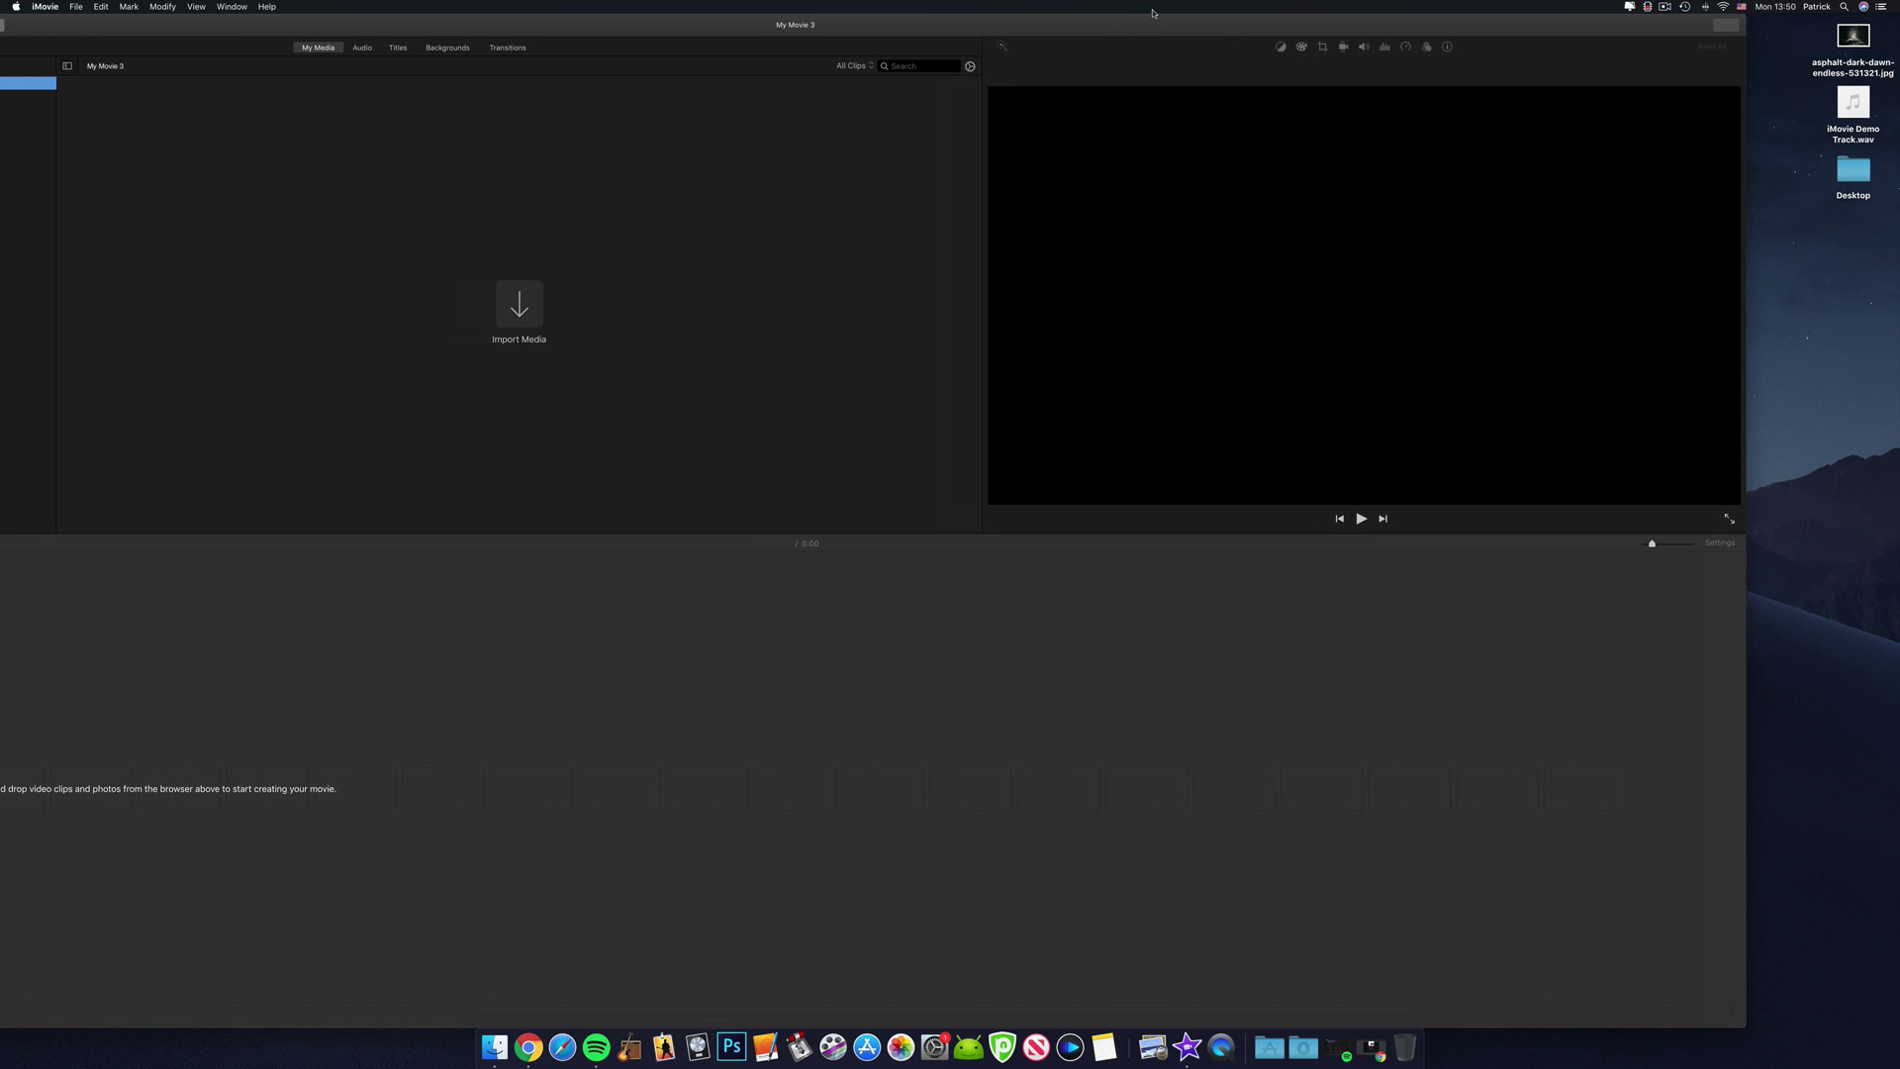
# Step: Import the forest image and demo track, and drop the song onto the timeline's audio track
pyautogui.moveTo(1815, 38)
pyautogui.mouseDown()
pyautogui.moveTo(1886, 142)
pyautogui.moveTo(1458, 128)
pyautogui.moveTo(523, 264)
pyautogui.mouseUp()
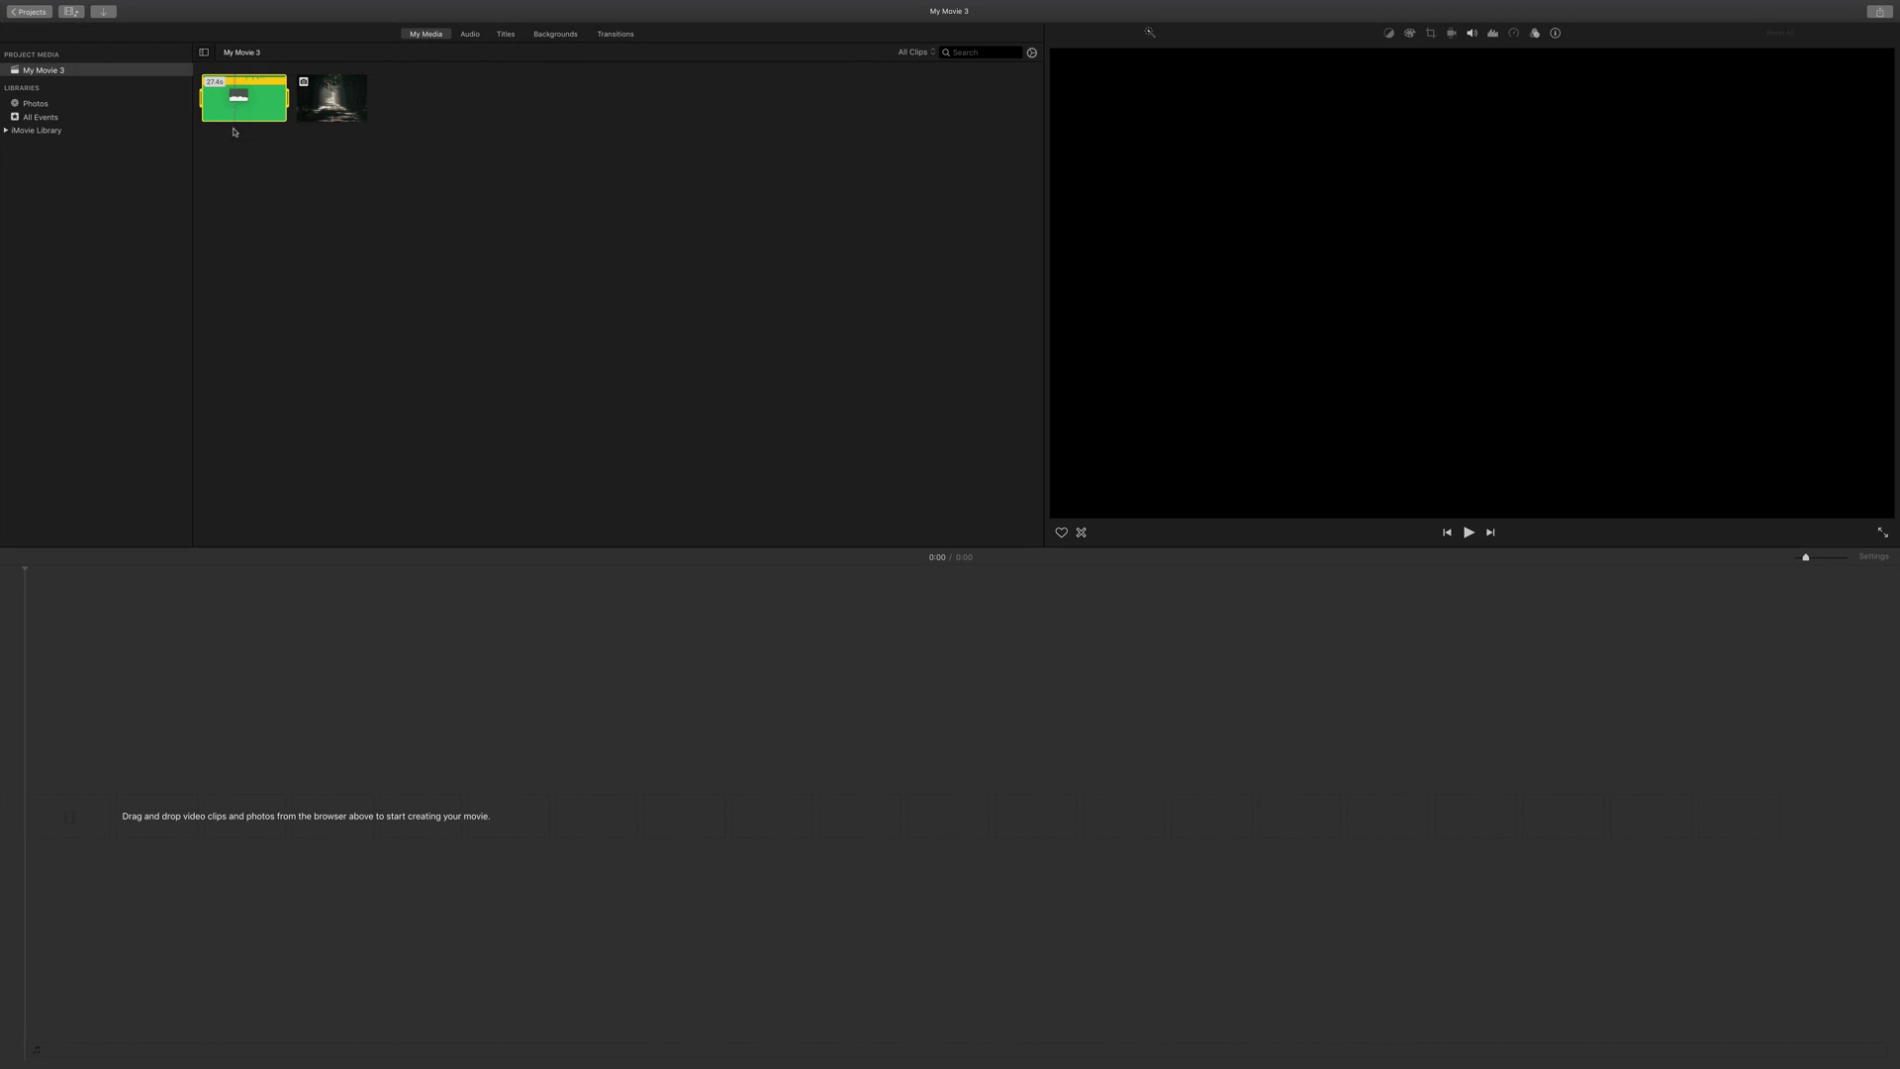
pyautogui.moveTo(239, 99)
pyautogui.mouseDown()
pyautogui.moveTo(102, 727)
pyautogui.moveTo(43, 869)
pyautogui.mouseUp()
pyautogui.click(158, 783)
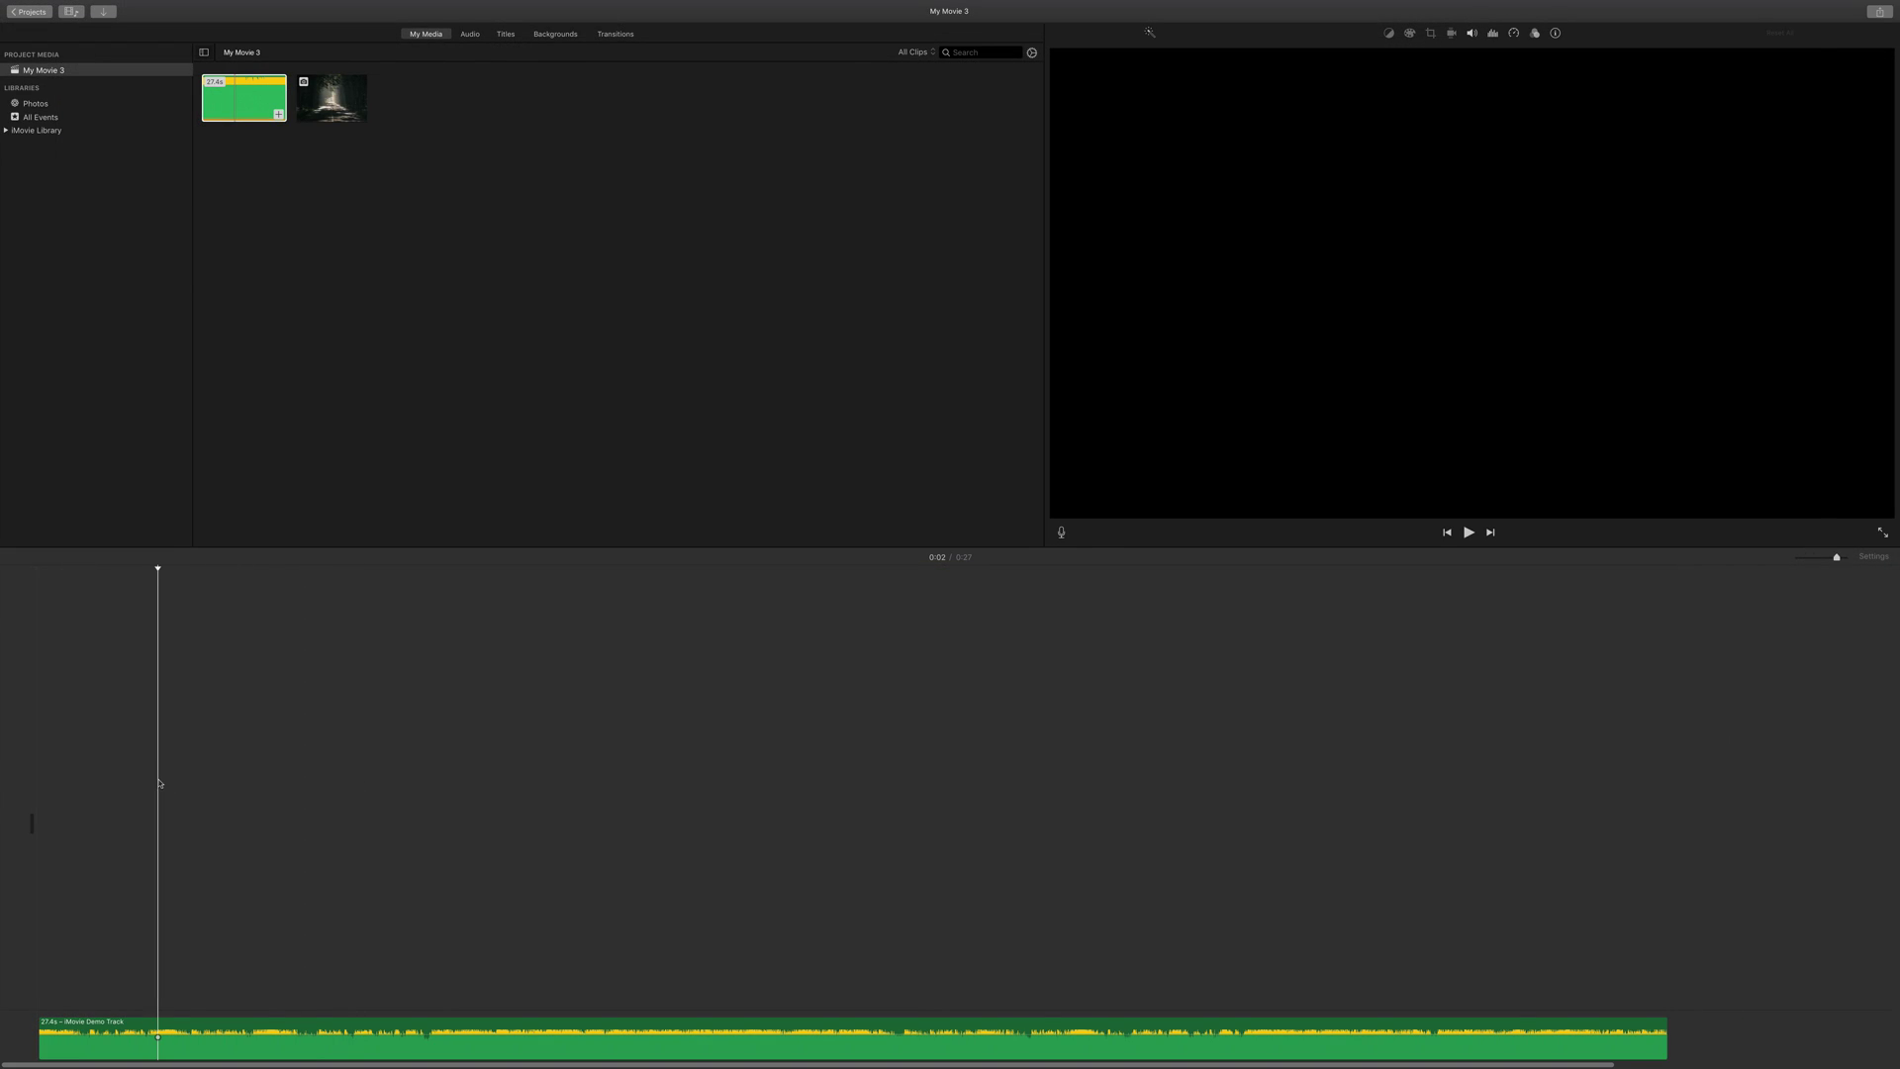
# Step: Place the forest road image at the movie's start and lengthen it to match the song
pyautogui.moveTo(331, 98); pyautogui.dragTo(45, 858)
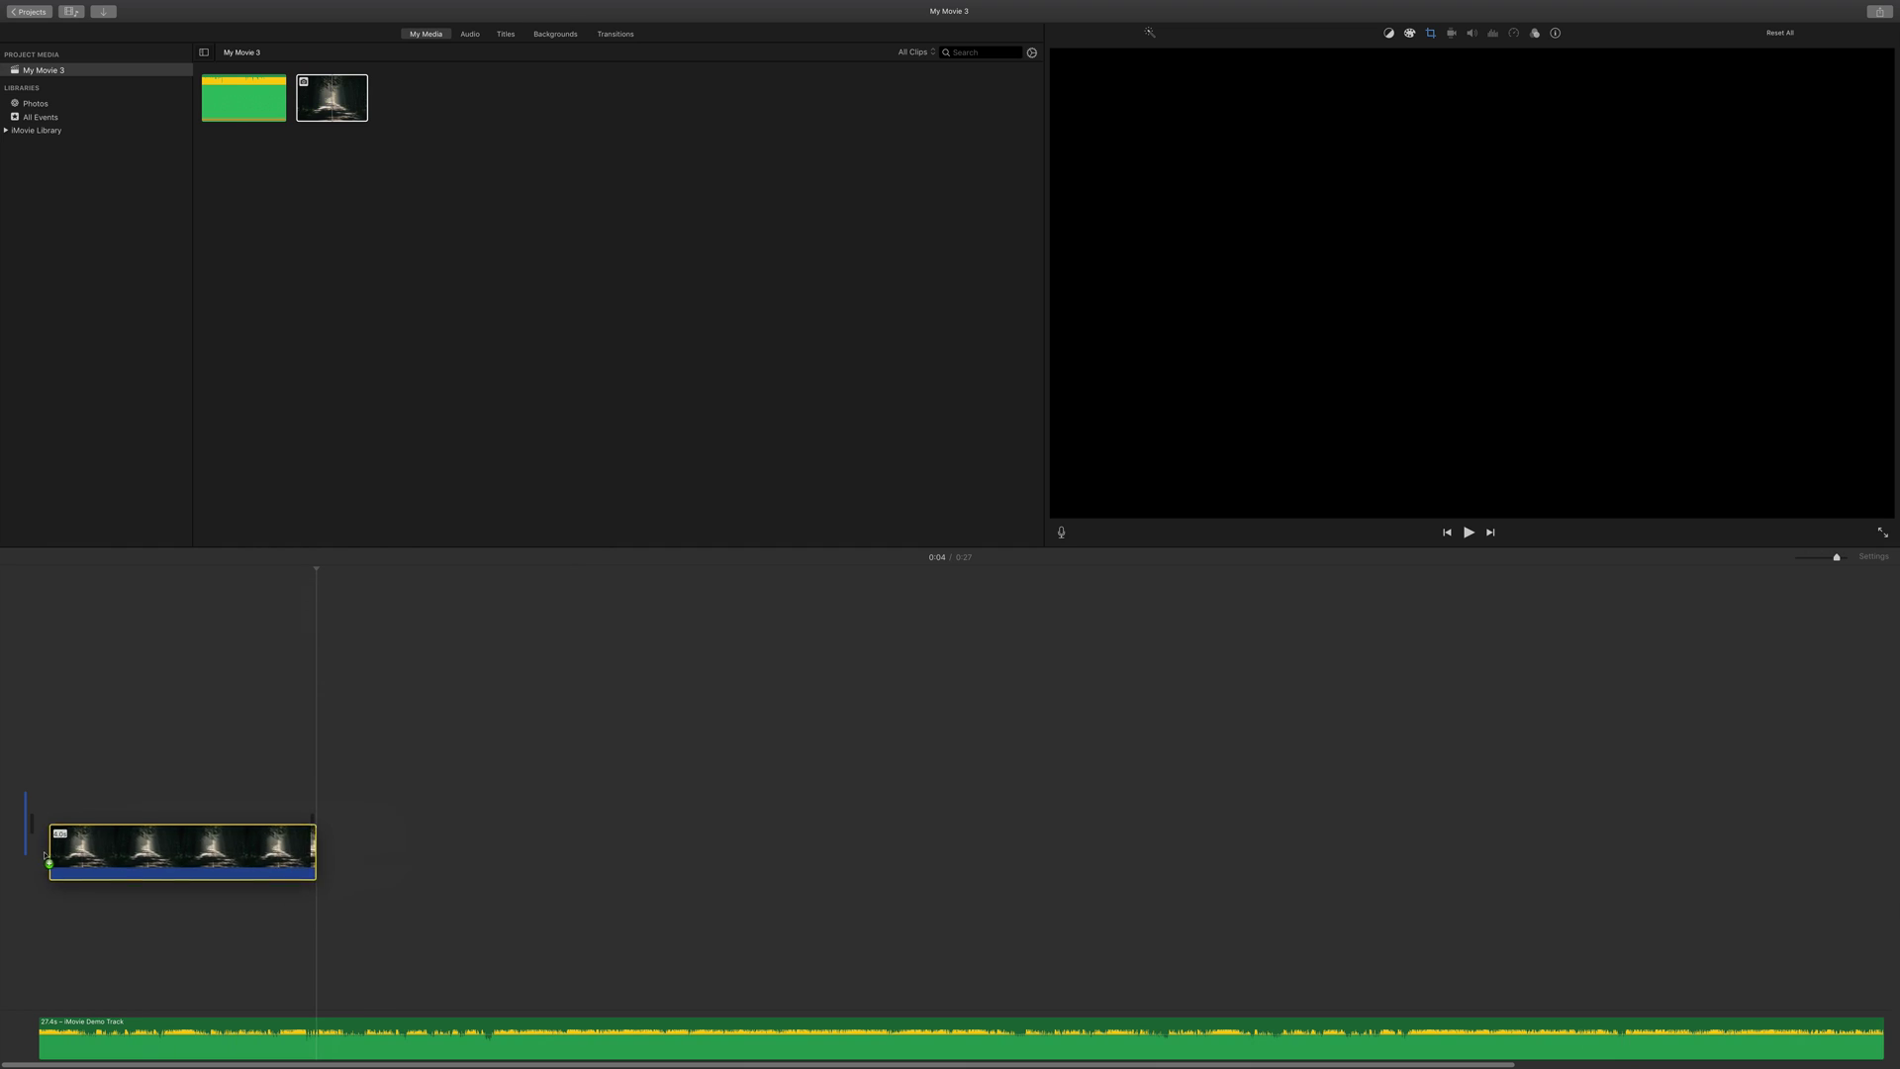
pyautogui.moveTo(49, 861); pyautogui.dragTo(29, 828)
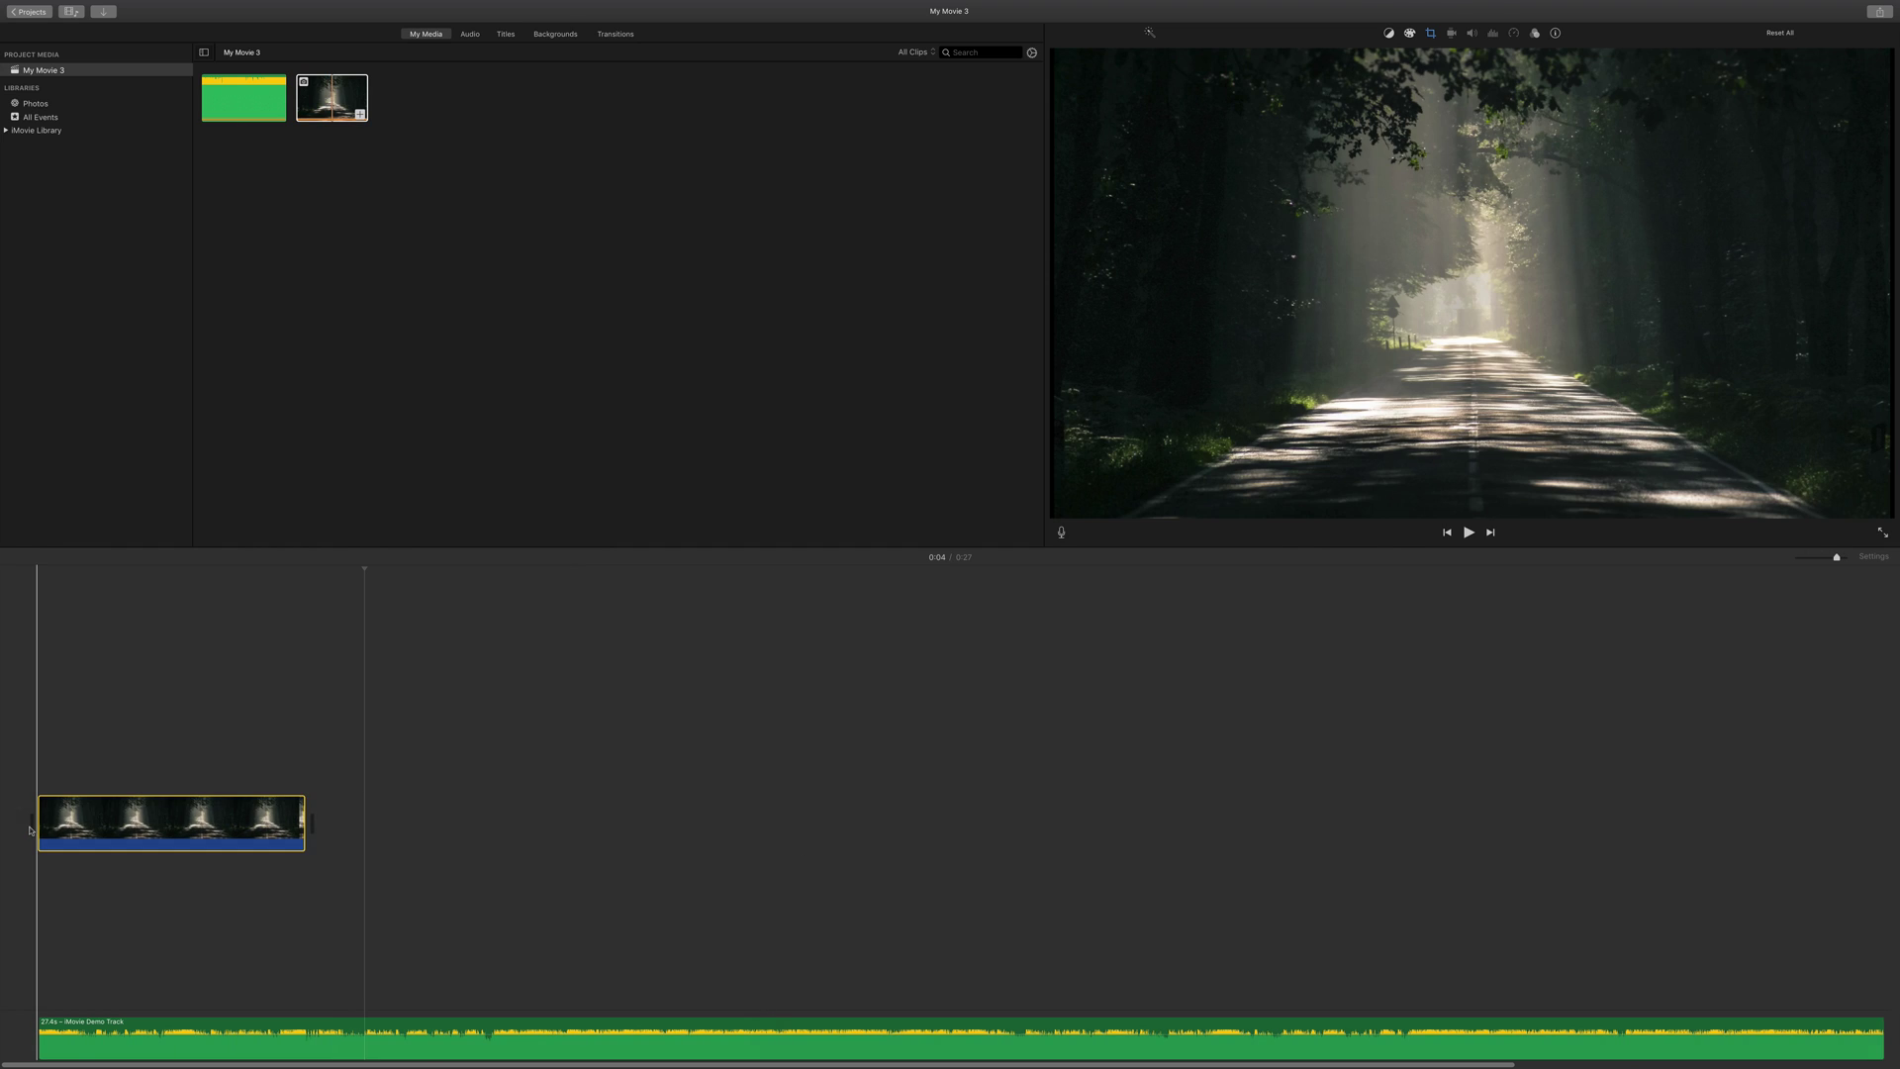
pyautogui.moveTo(795, 809); pyautogui.dragTo(751, 809)
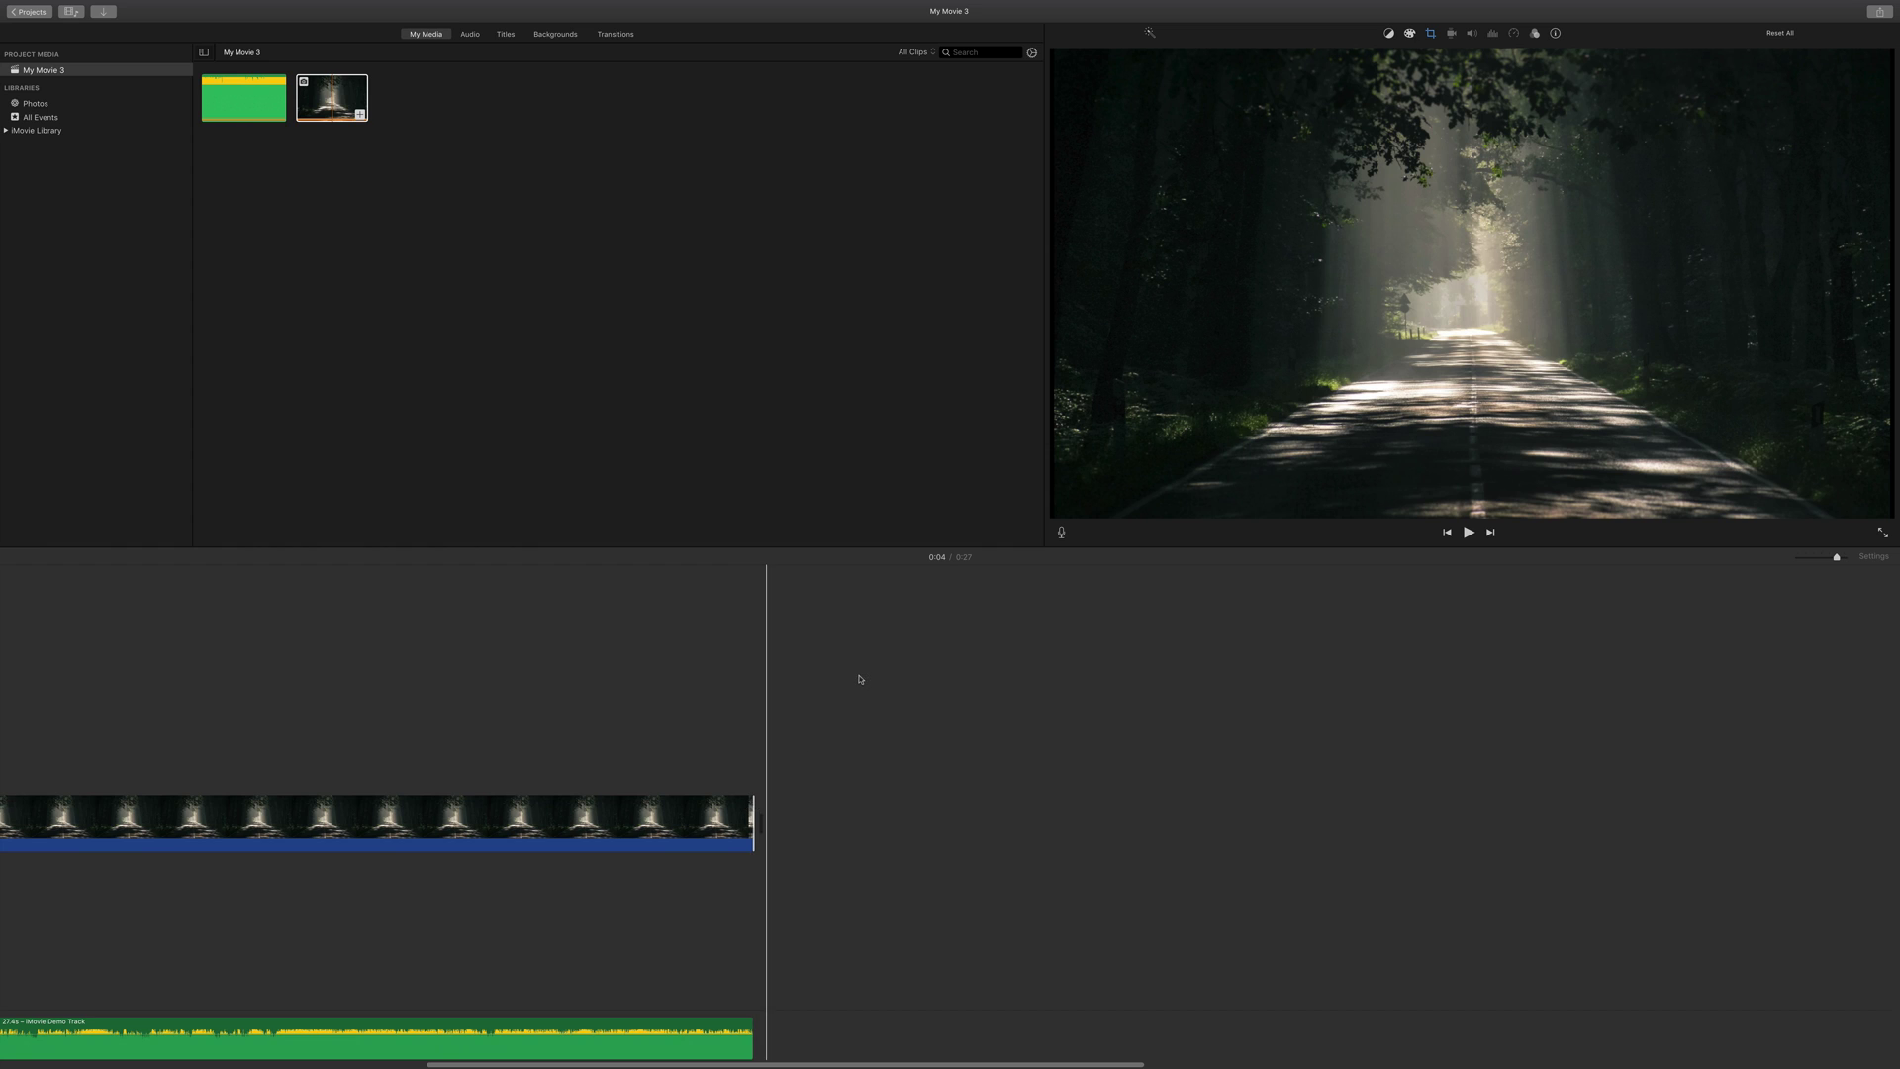
# Step: Add a Cross Dissolve fade-in at the start and a Standard Lower Third title over the opening
pyautogui.press('space')
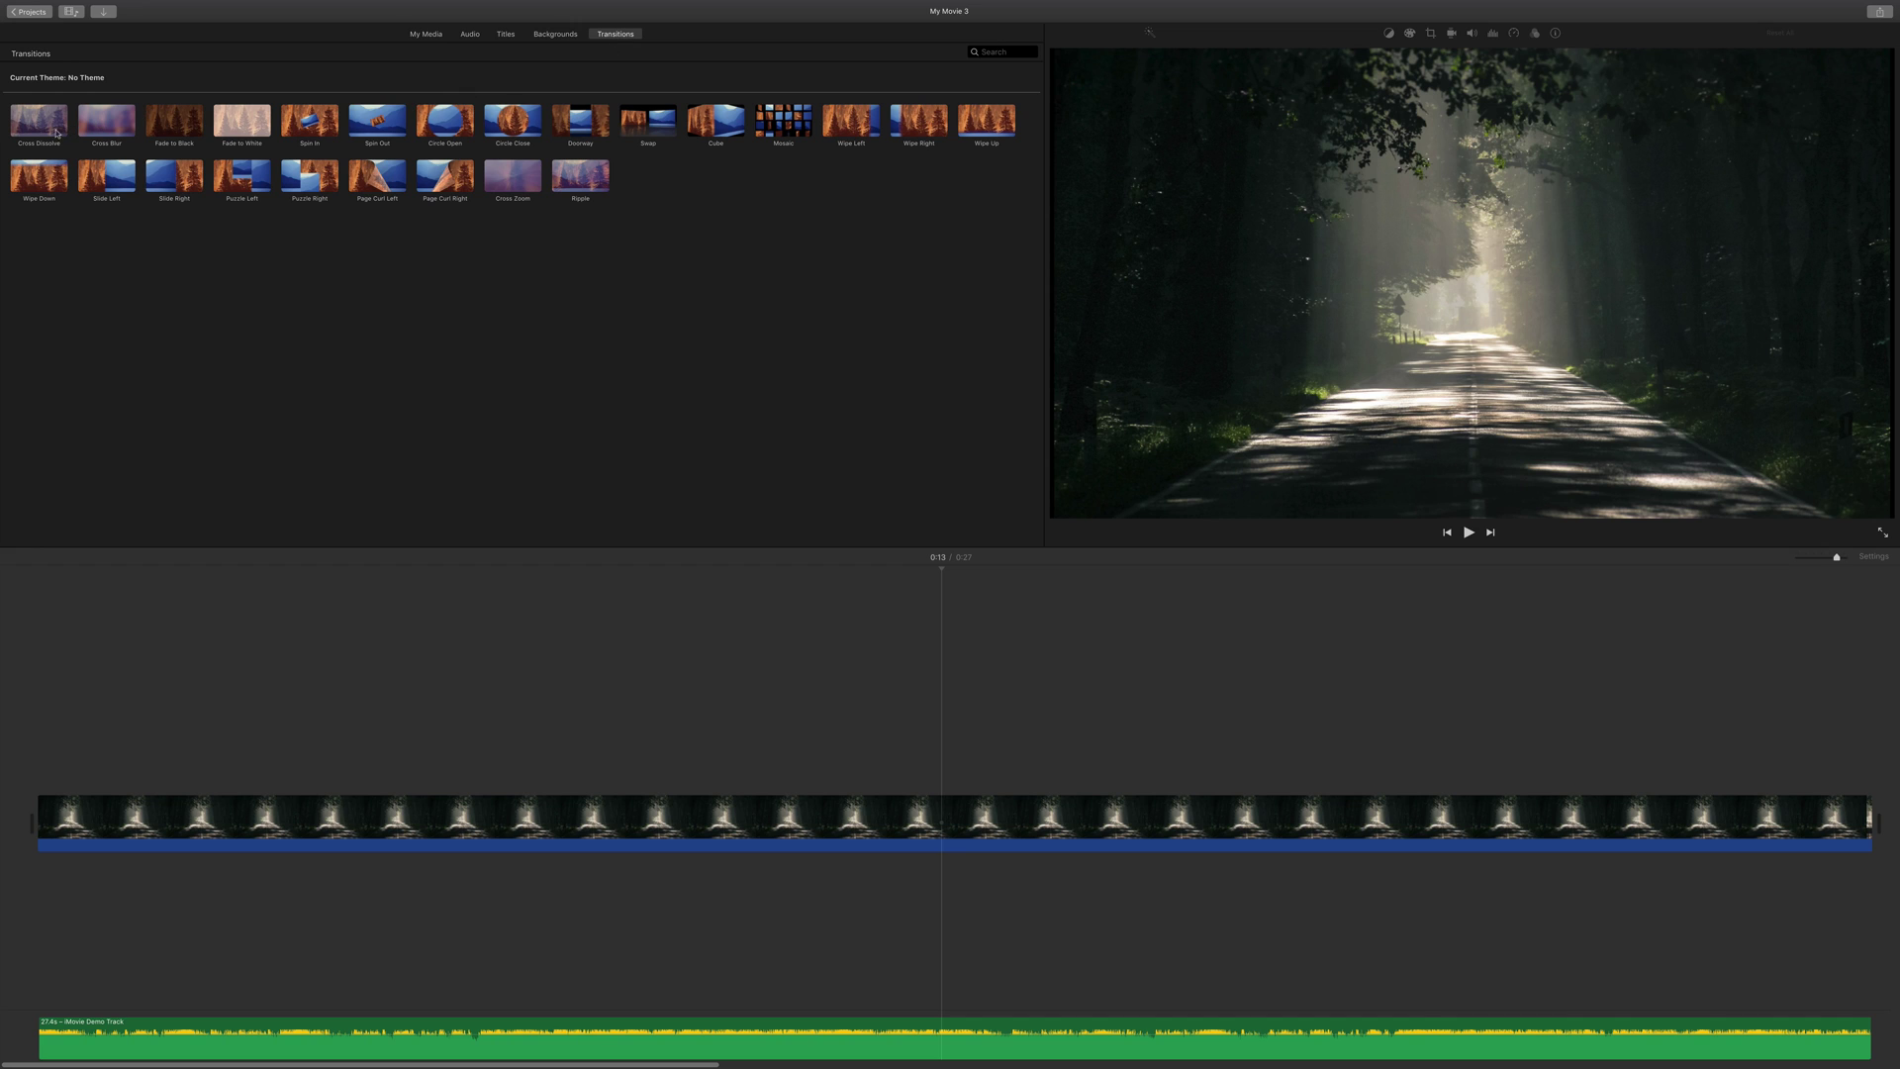
pyautogui.moveTo(39, 120); pyautogui.dragTo(31, 821)
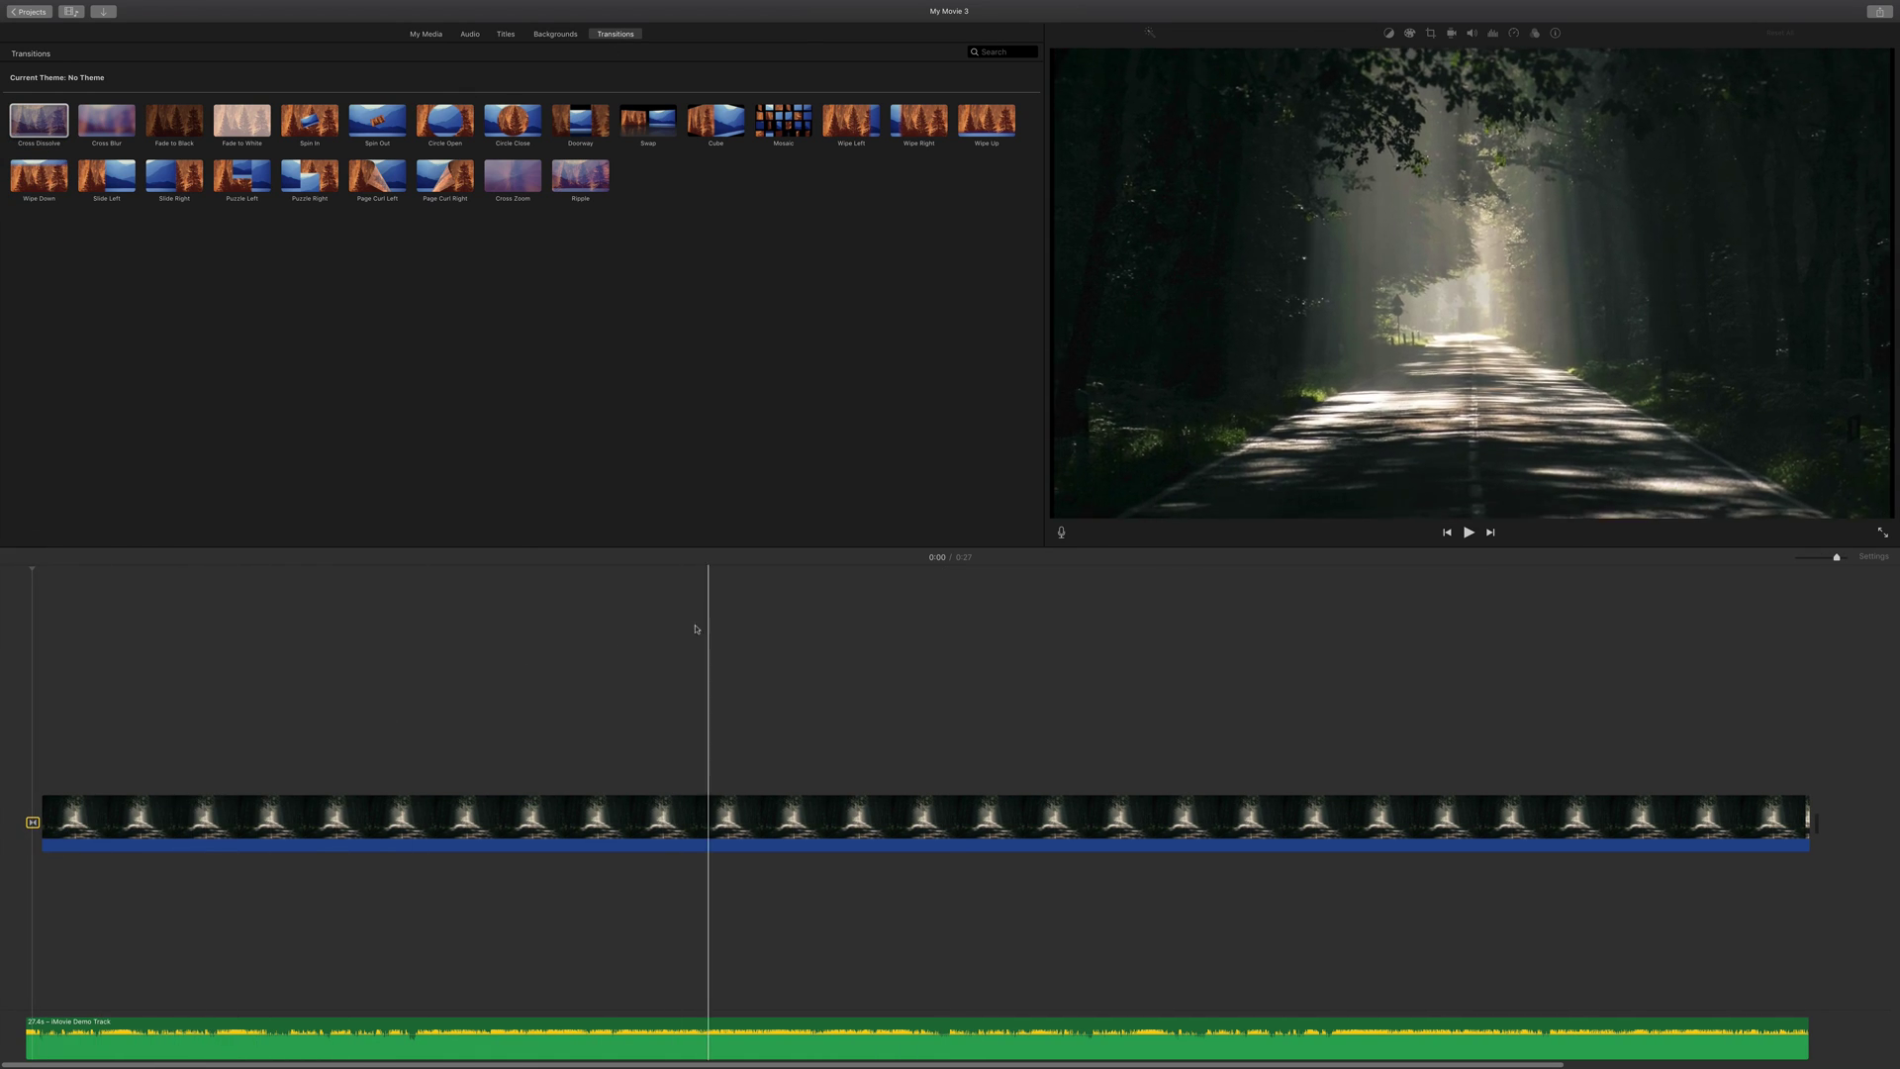
pyautogui.click(19, 822)
pyautogui.press('space')
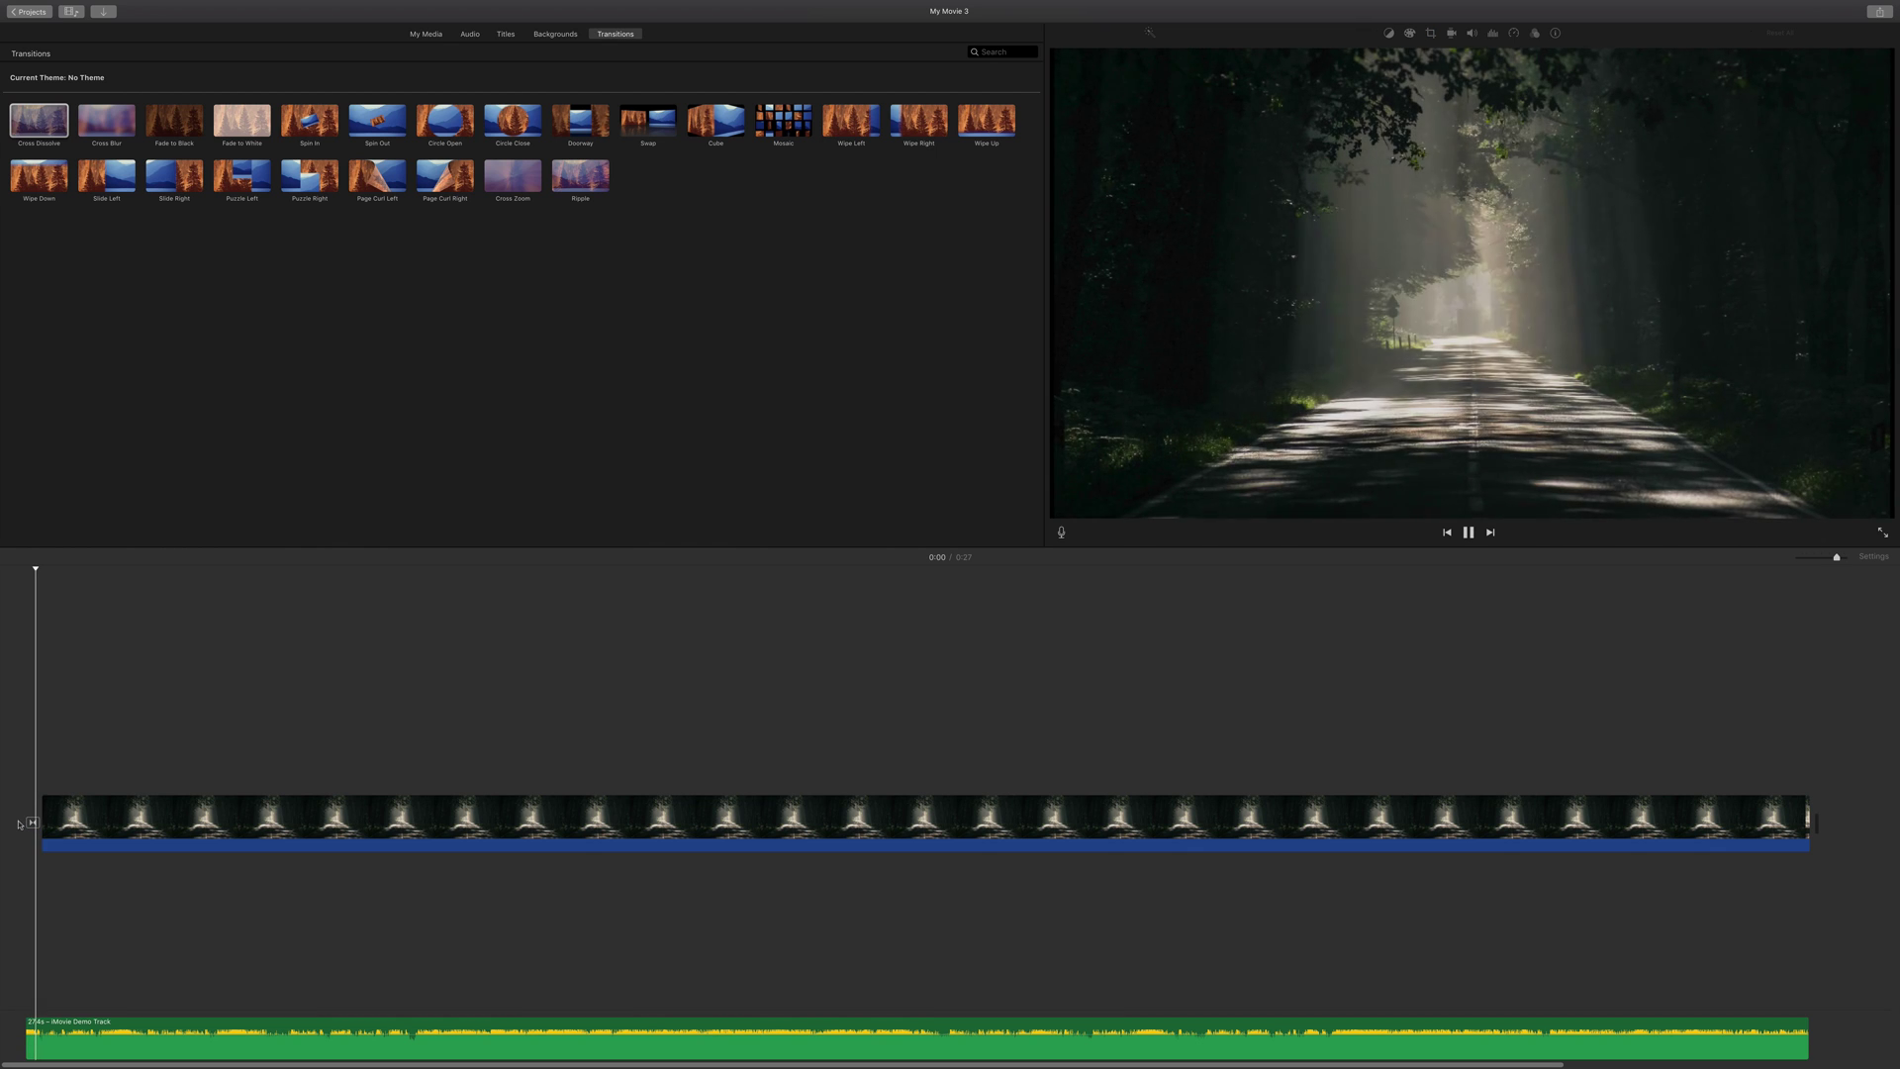
pyautogui.press('space')
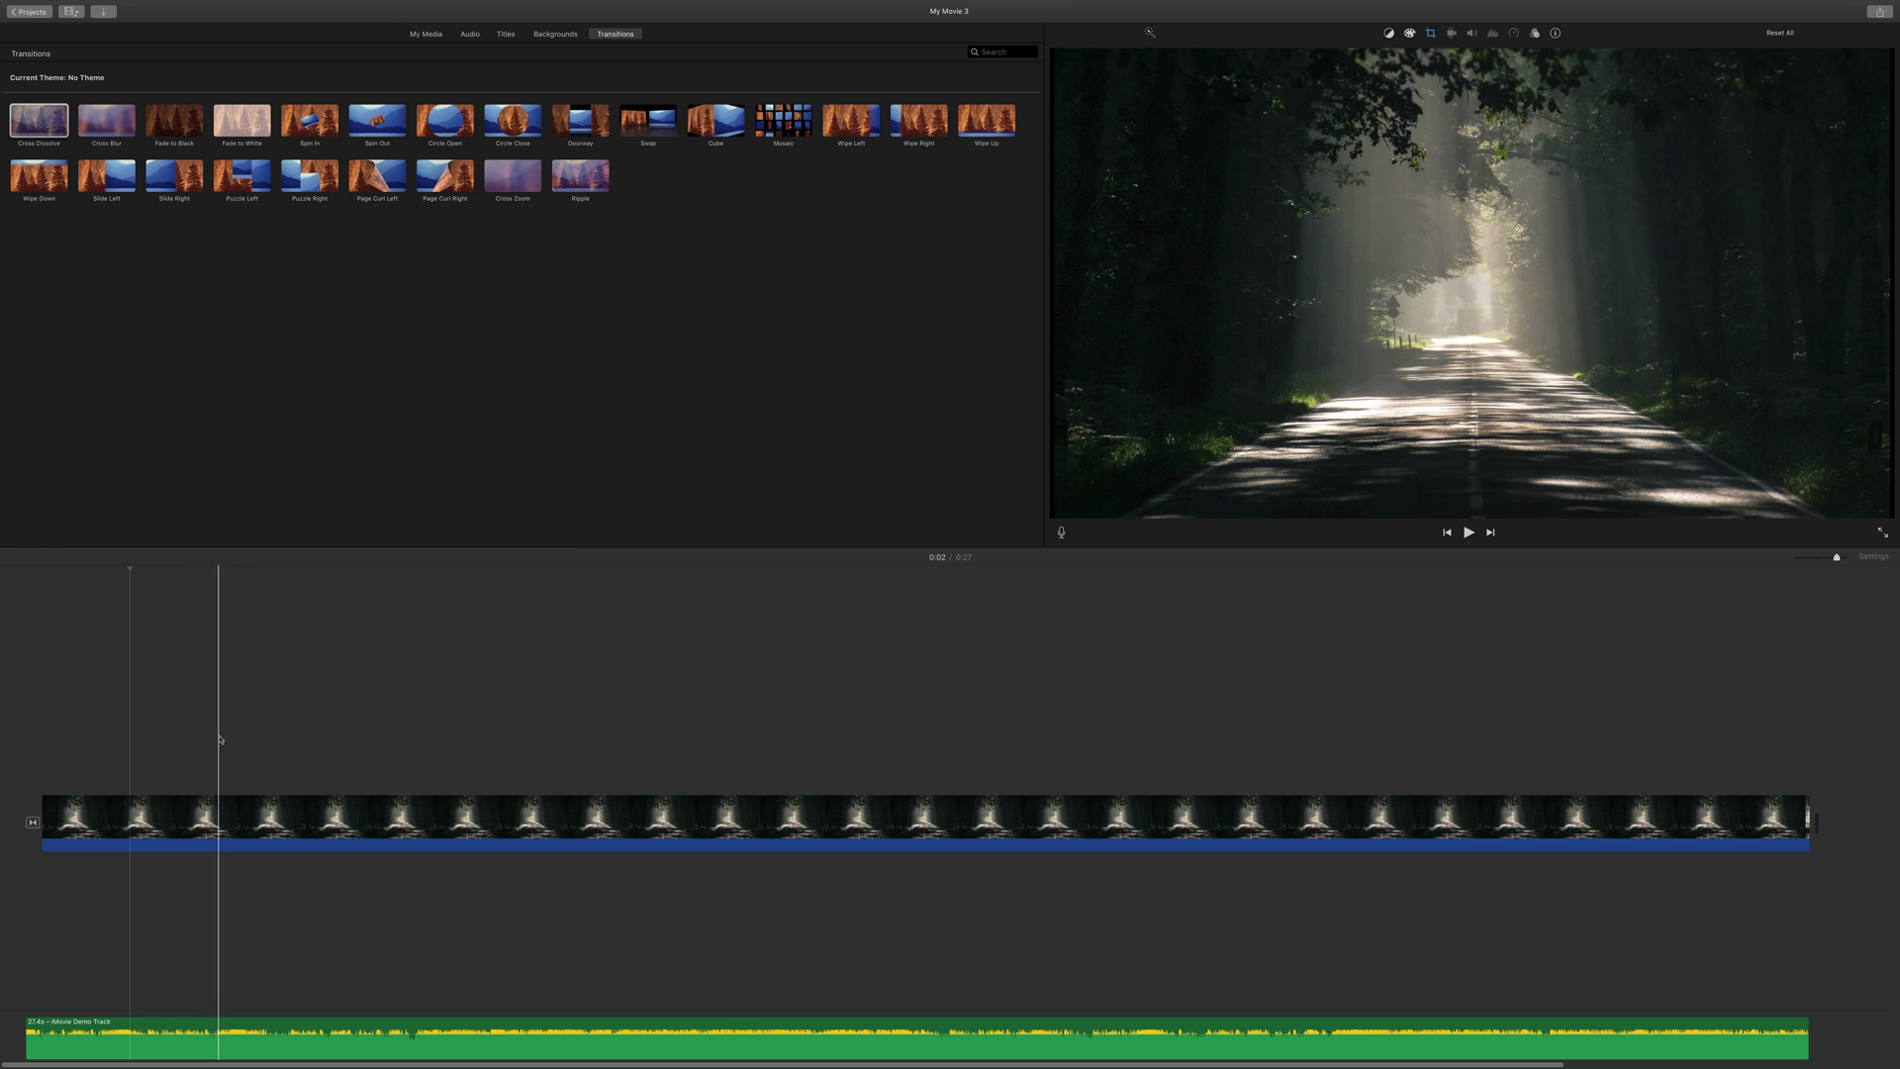
pyautogui.press('super+3')
pyautogui.moveTo(107, 122); pyautogui.dragTo(84, 793)
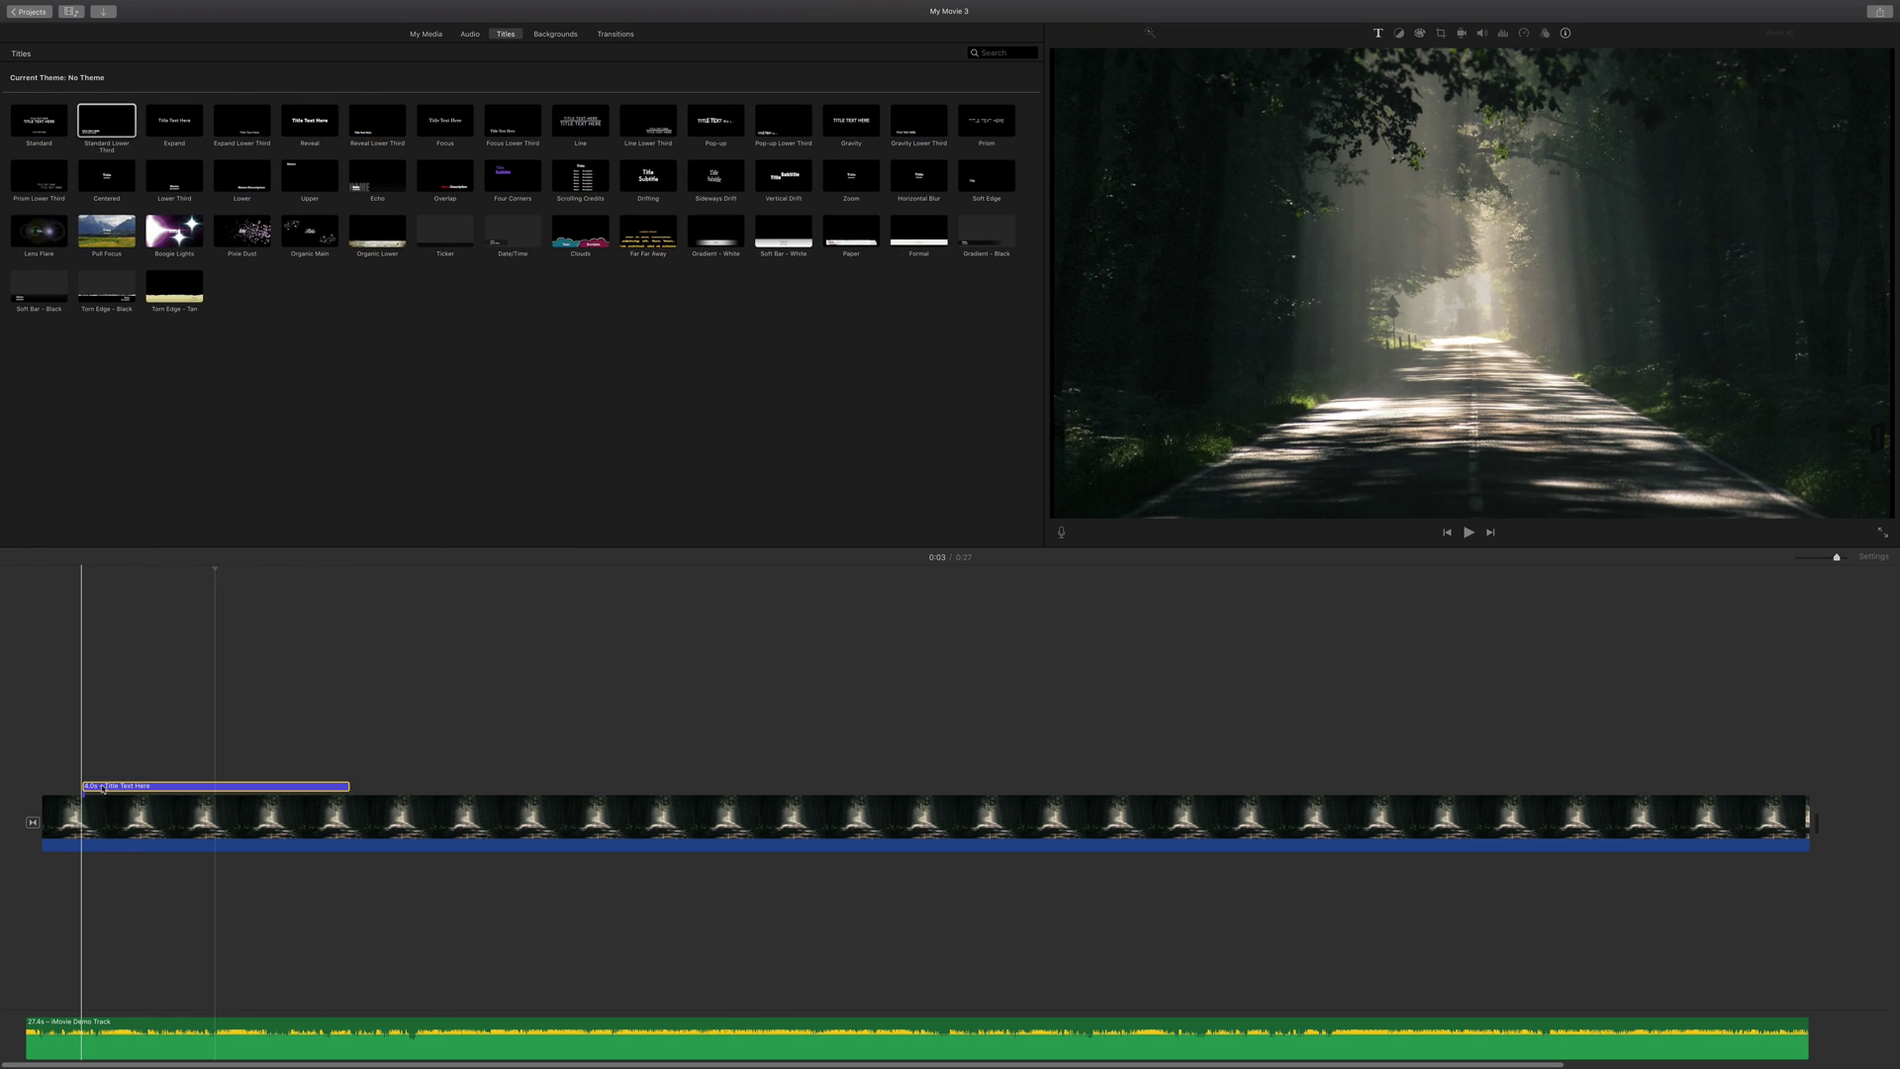
# Step: Replace both TITLE TEXT HERE lines with 'This is a title' and 'This is also a title'
pyautogui.click(101, 788)
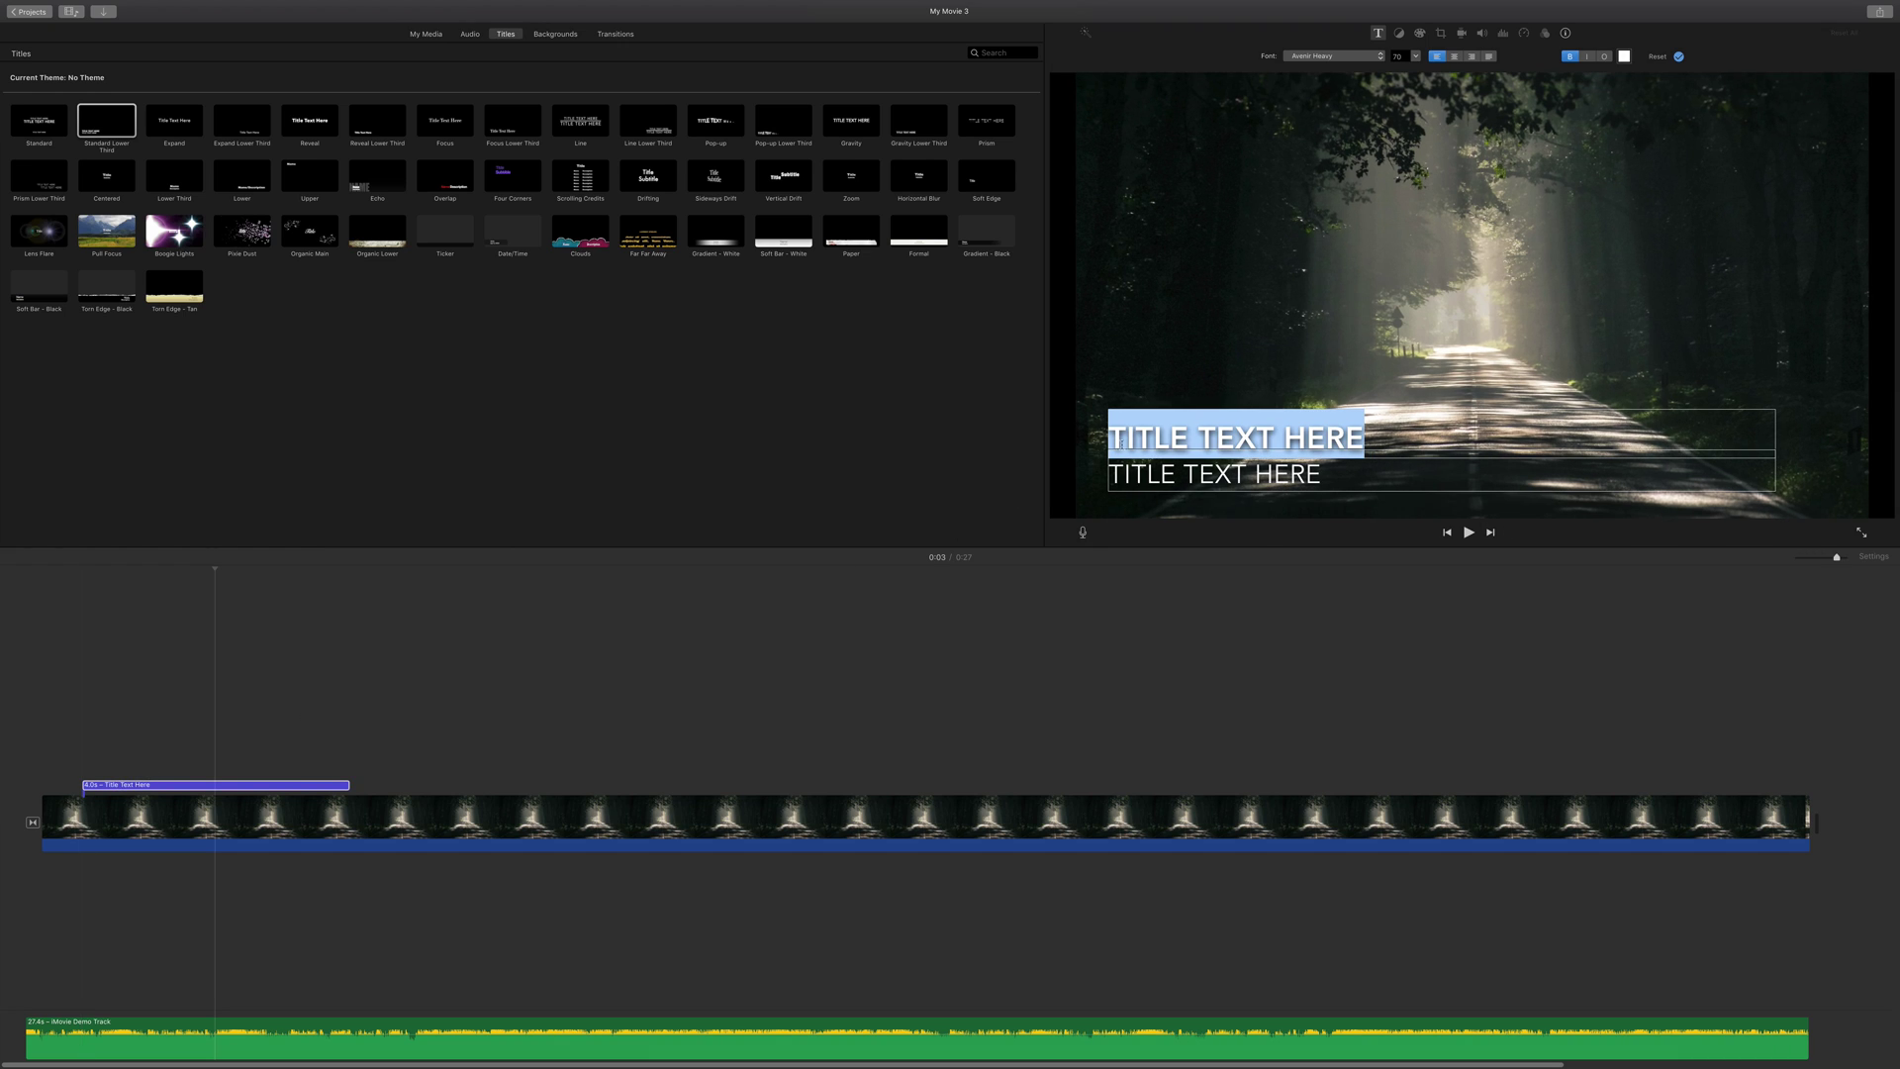
pyautogui.tripleClick(1182, 440)
pyautogui.write('THIS IS A')
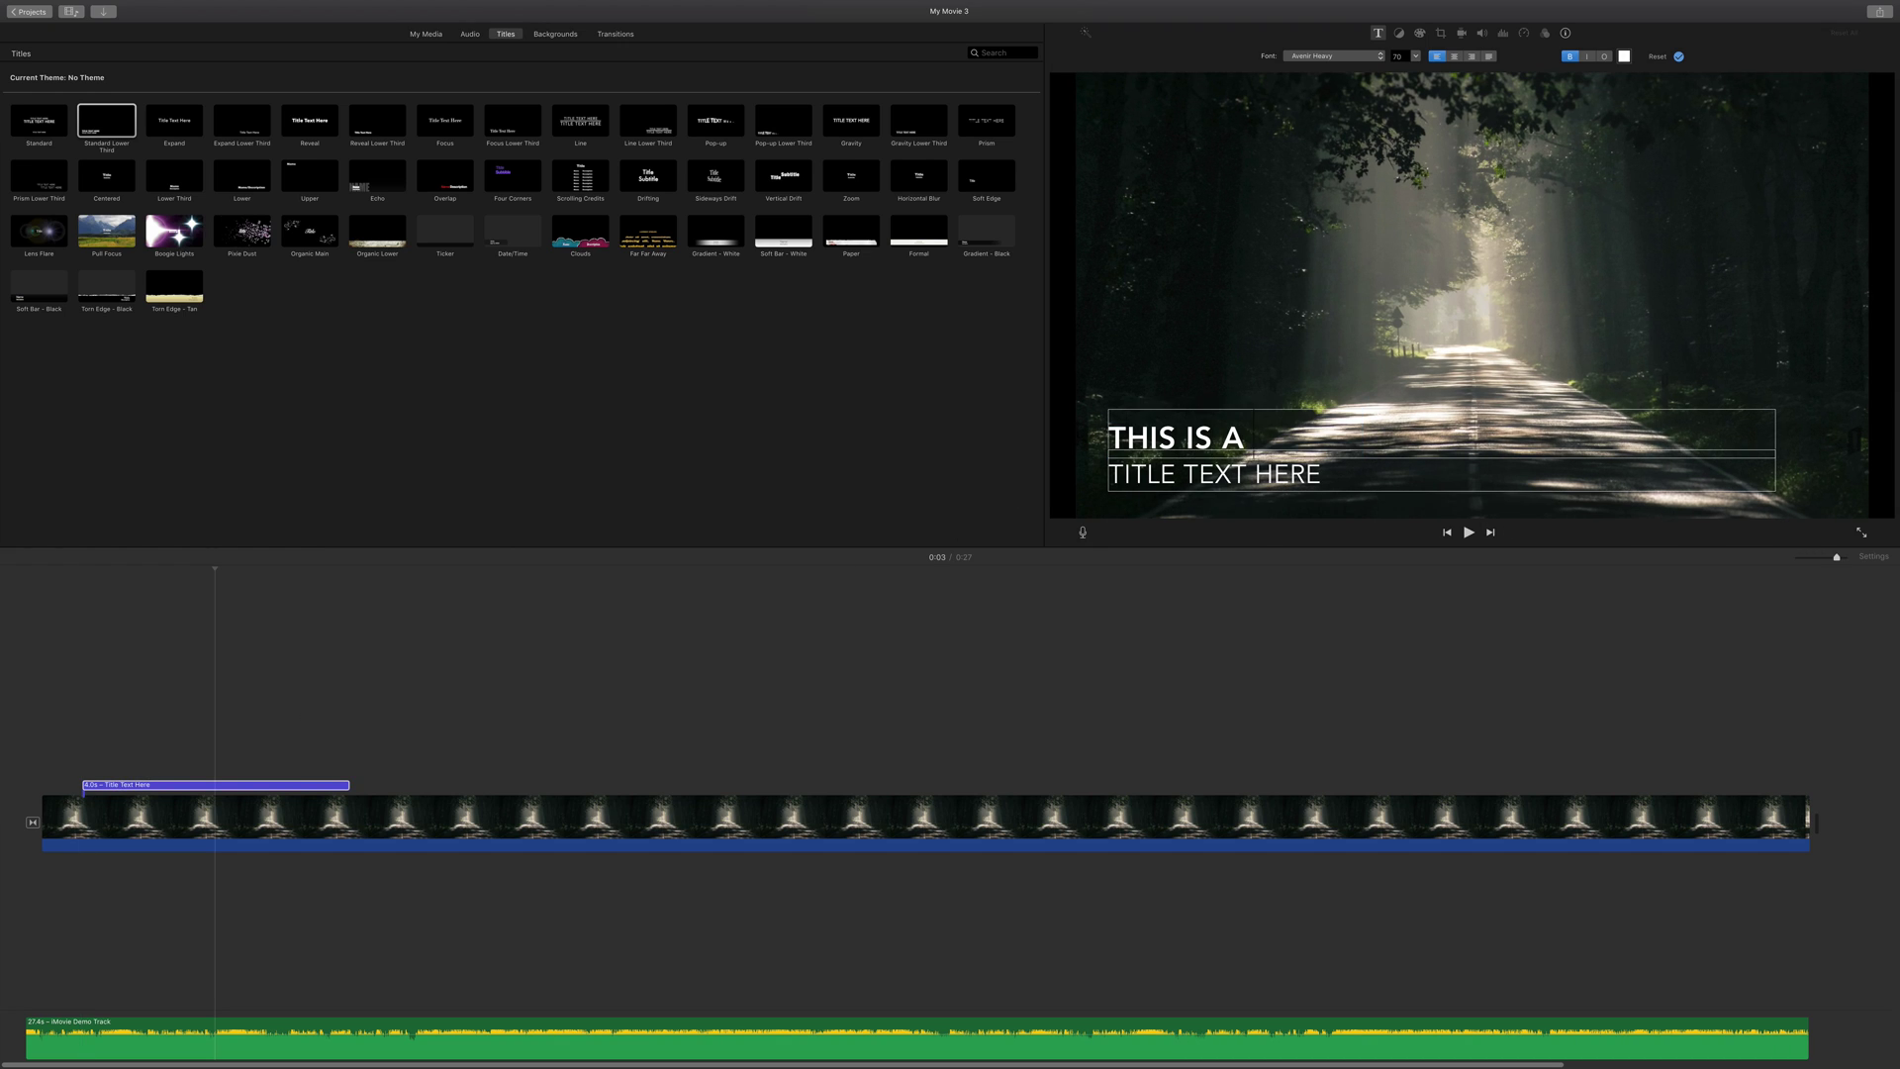
pyautogui.write(' TITLE')
pyautogui.tripleClick(1311, 473)
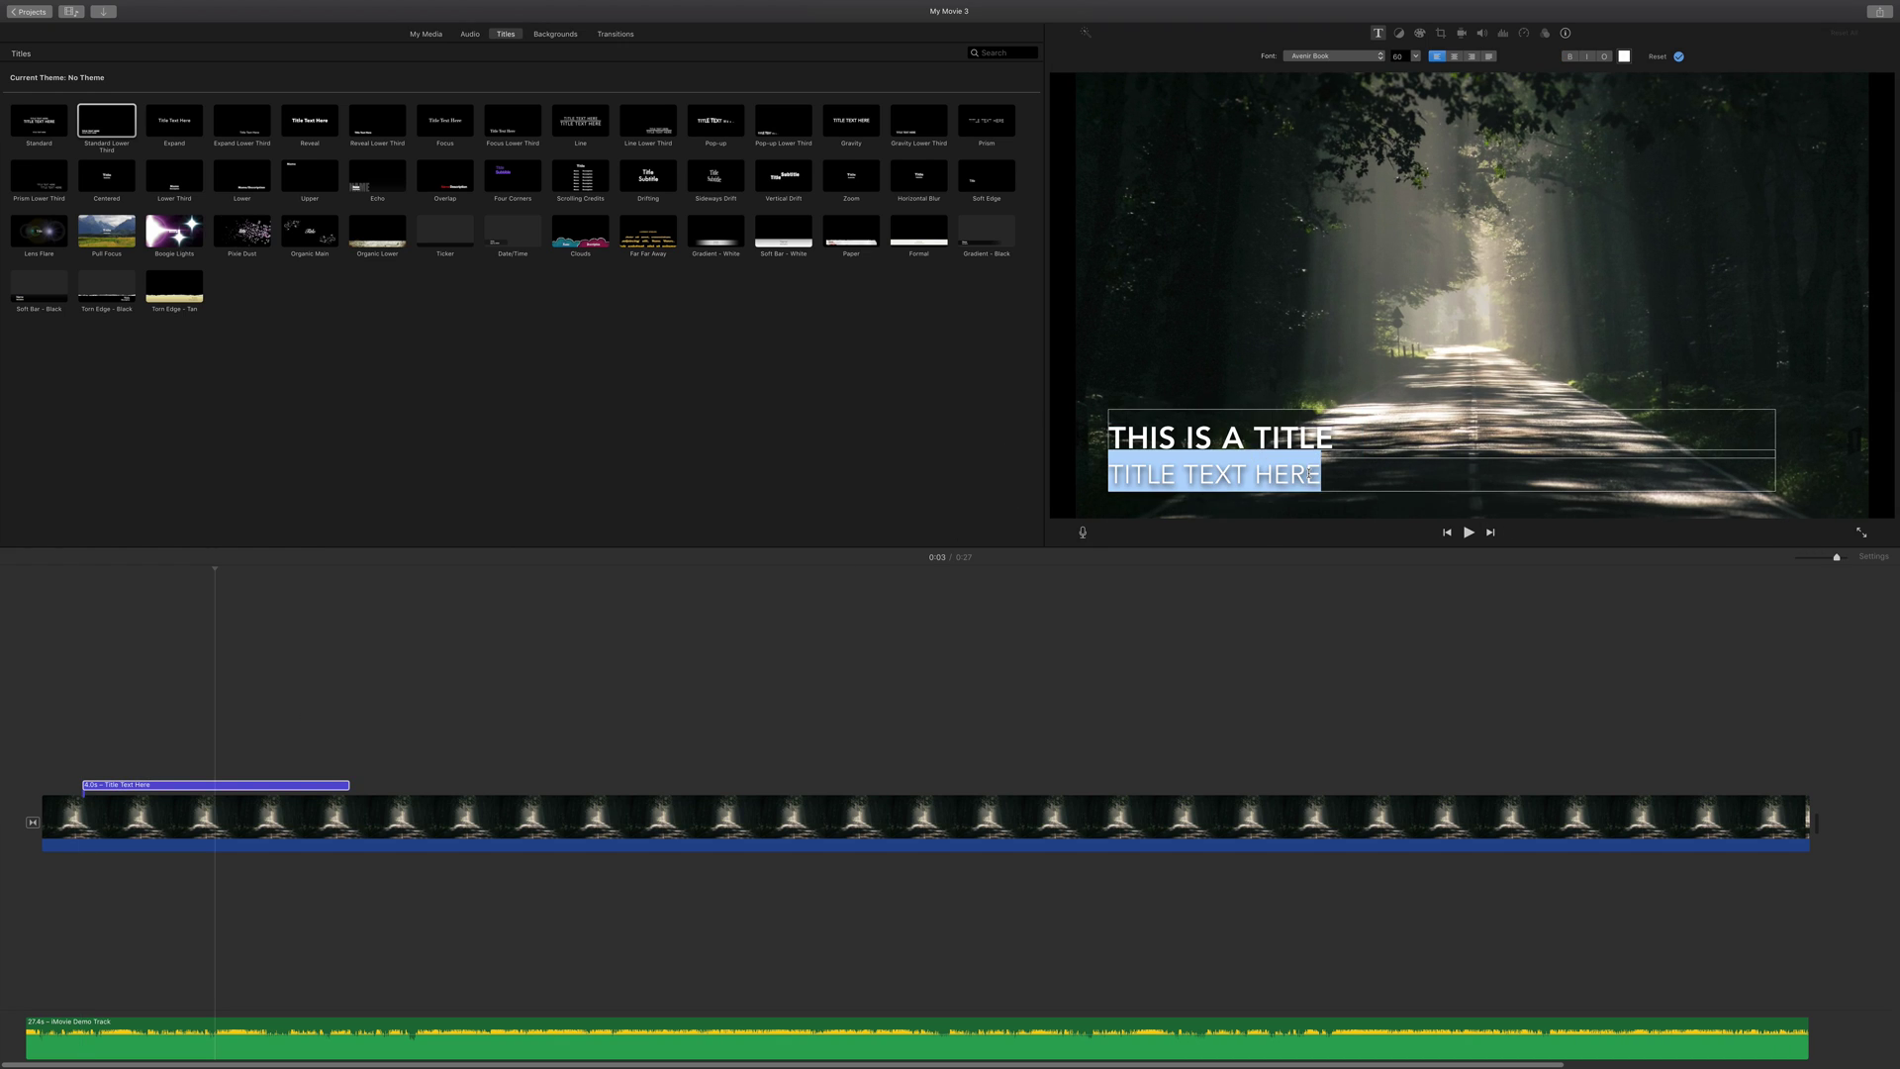
pyautogui.write('THIS IS ALSO A TITLE')
pyautogui.press('super+a')
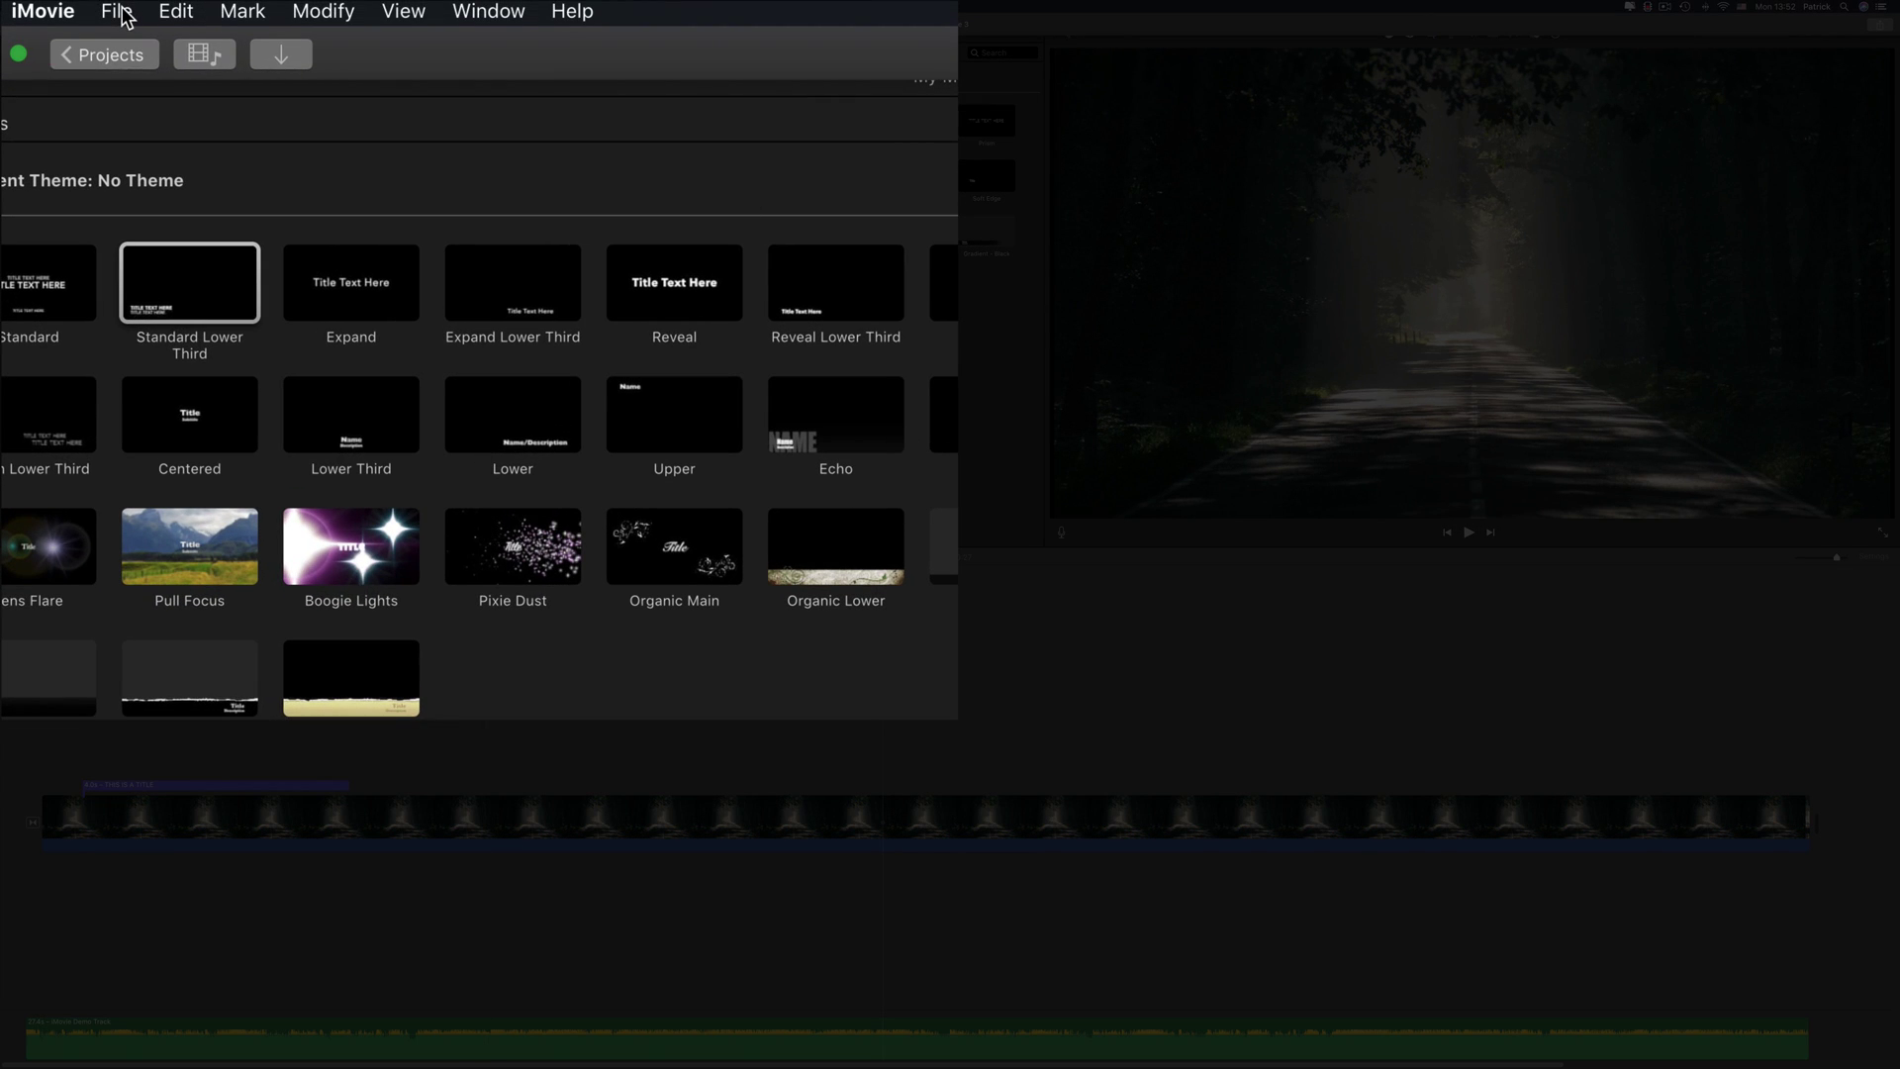
# Step: Export My Movie 3 as a video file using File > Share > File
pyautogui.click(124, 17)
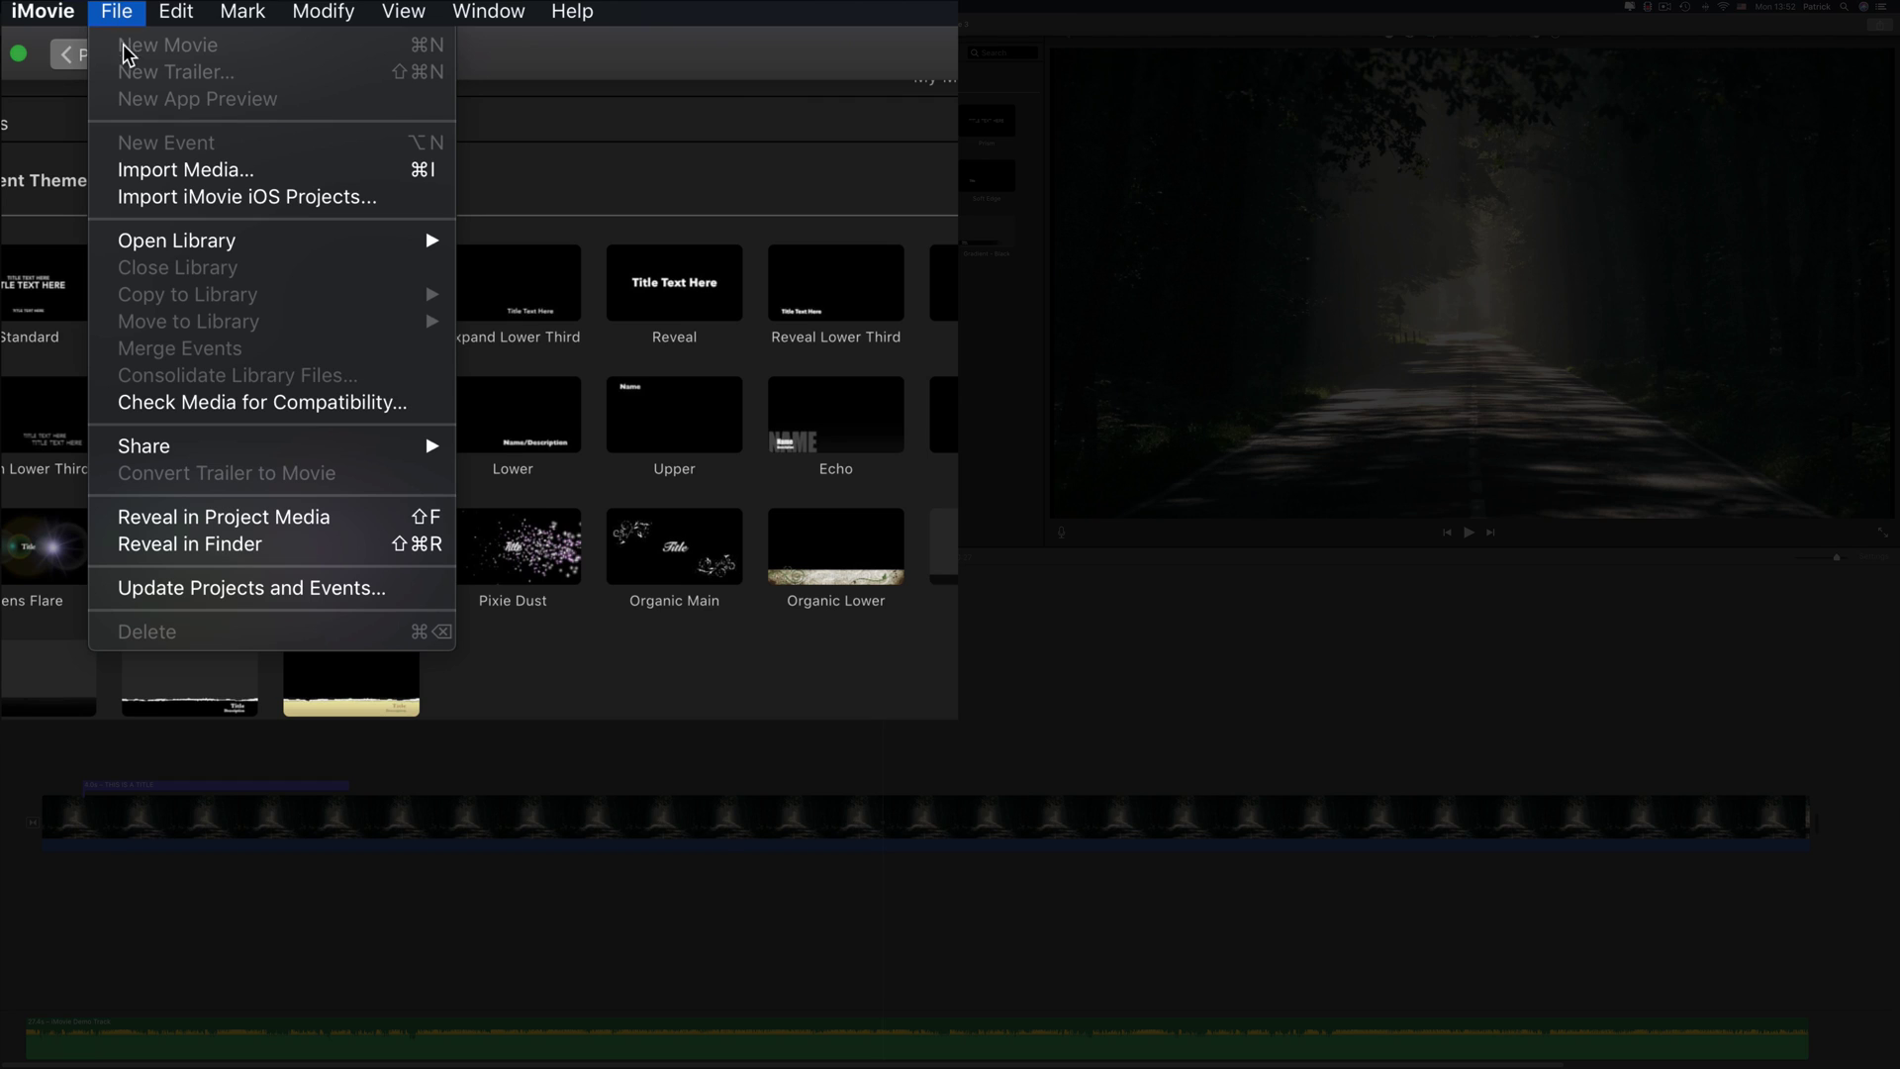
pyautogui.moveTo(268, 446)
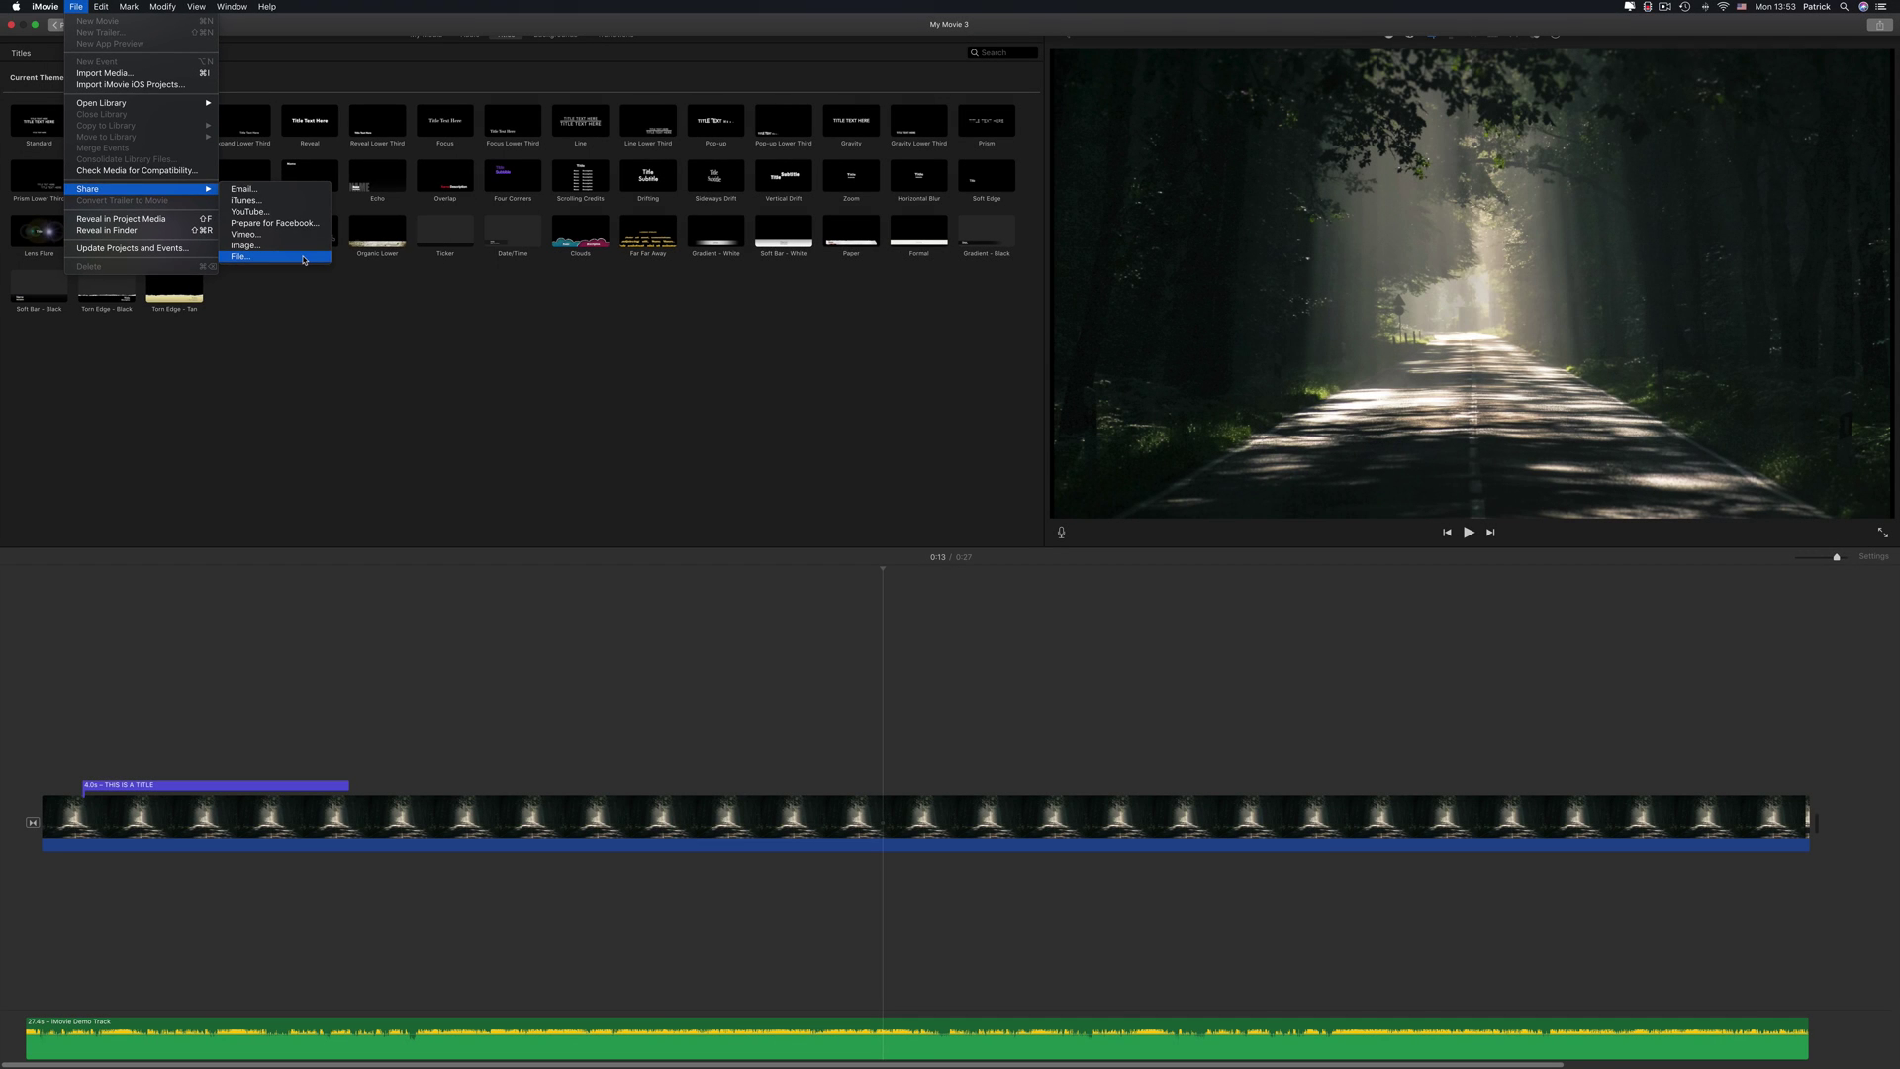
pyautogui.click(304, 259)
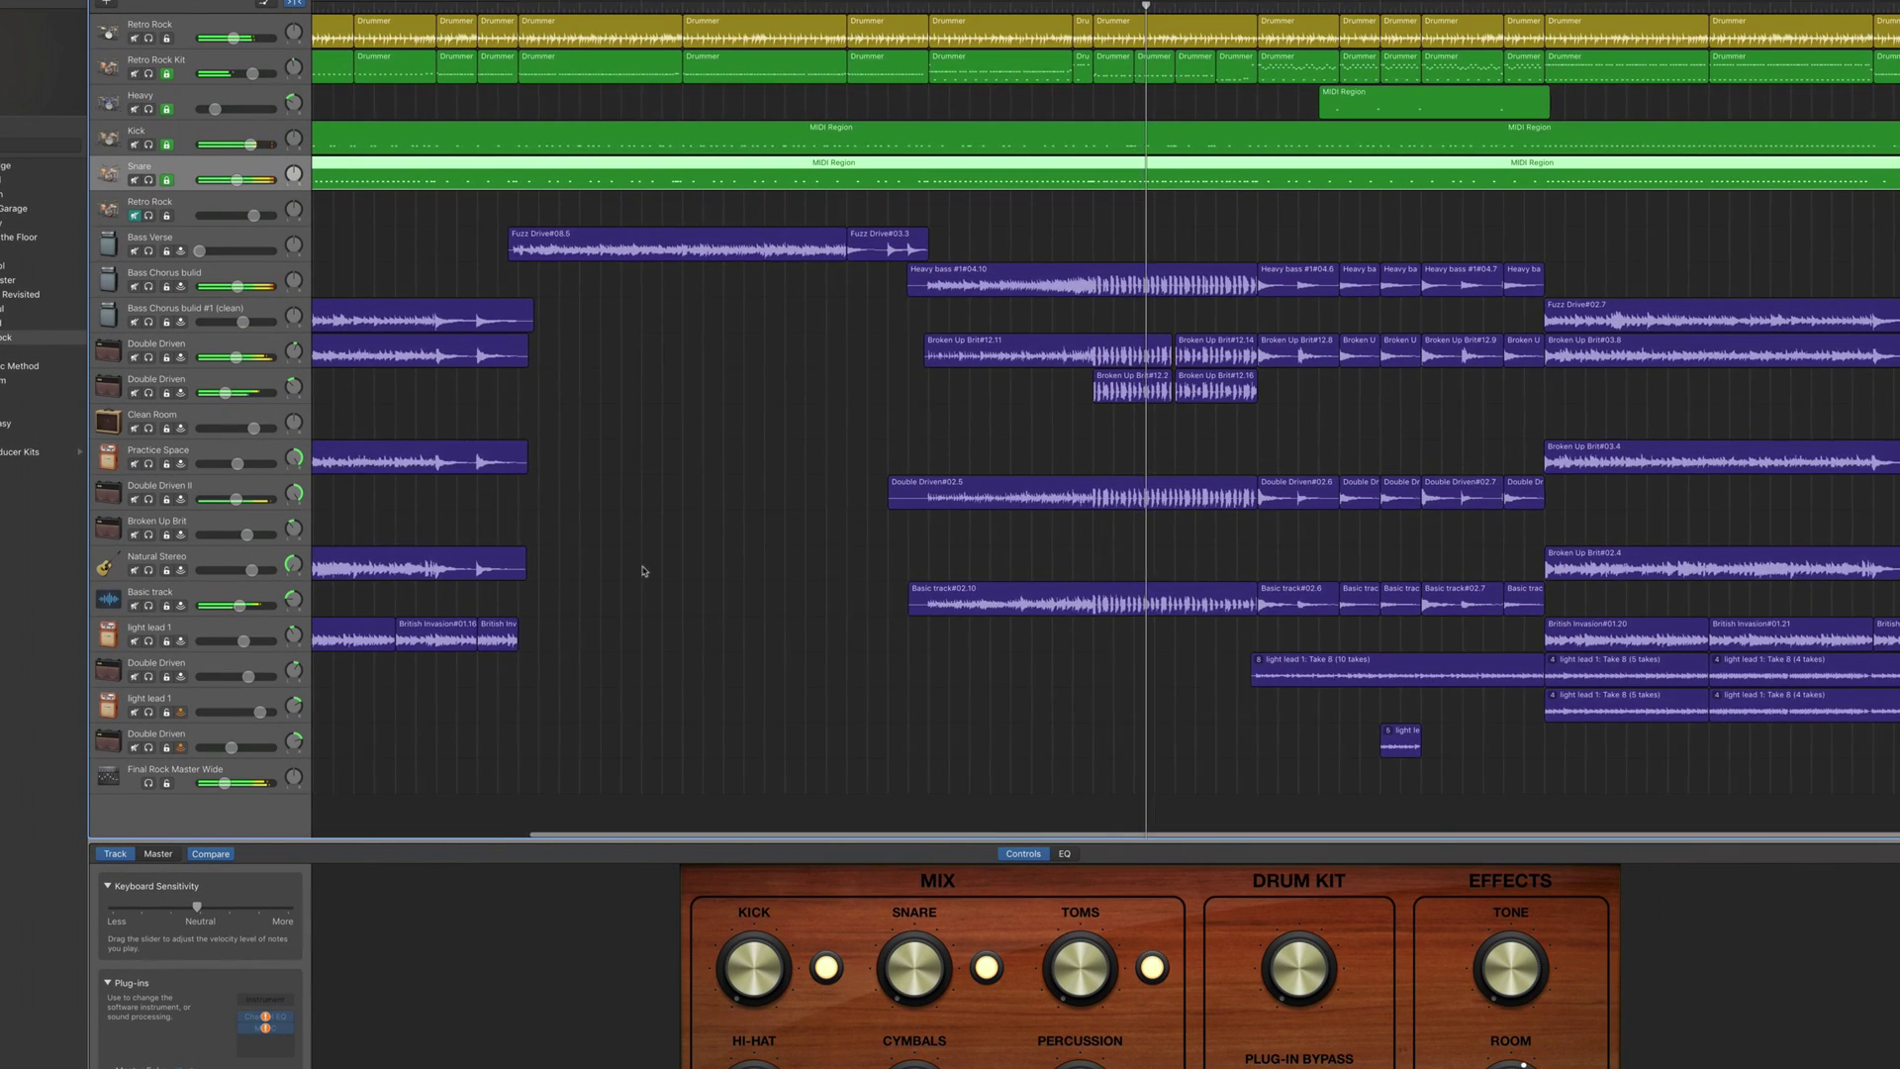
# Step: Open the EQ in Smart Controls for the locked track, bringing up the unlock prompt
pyautogui.click(1065, 854)
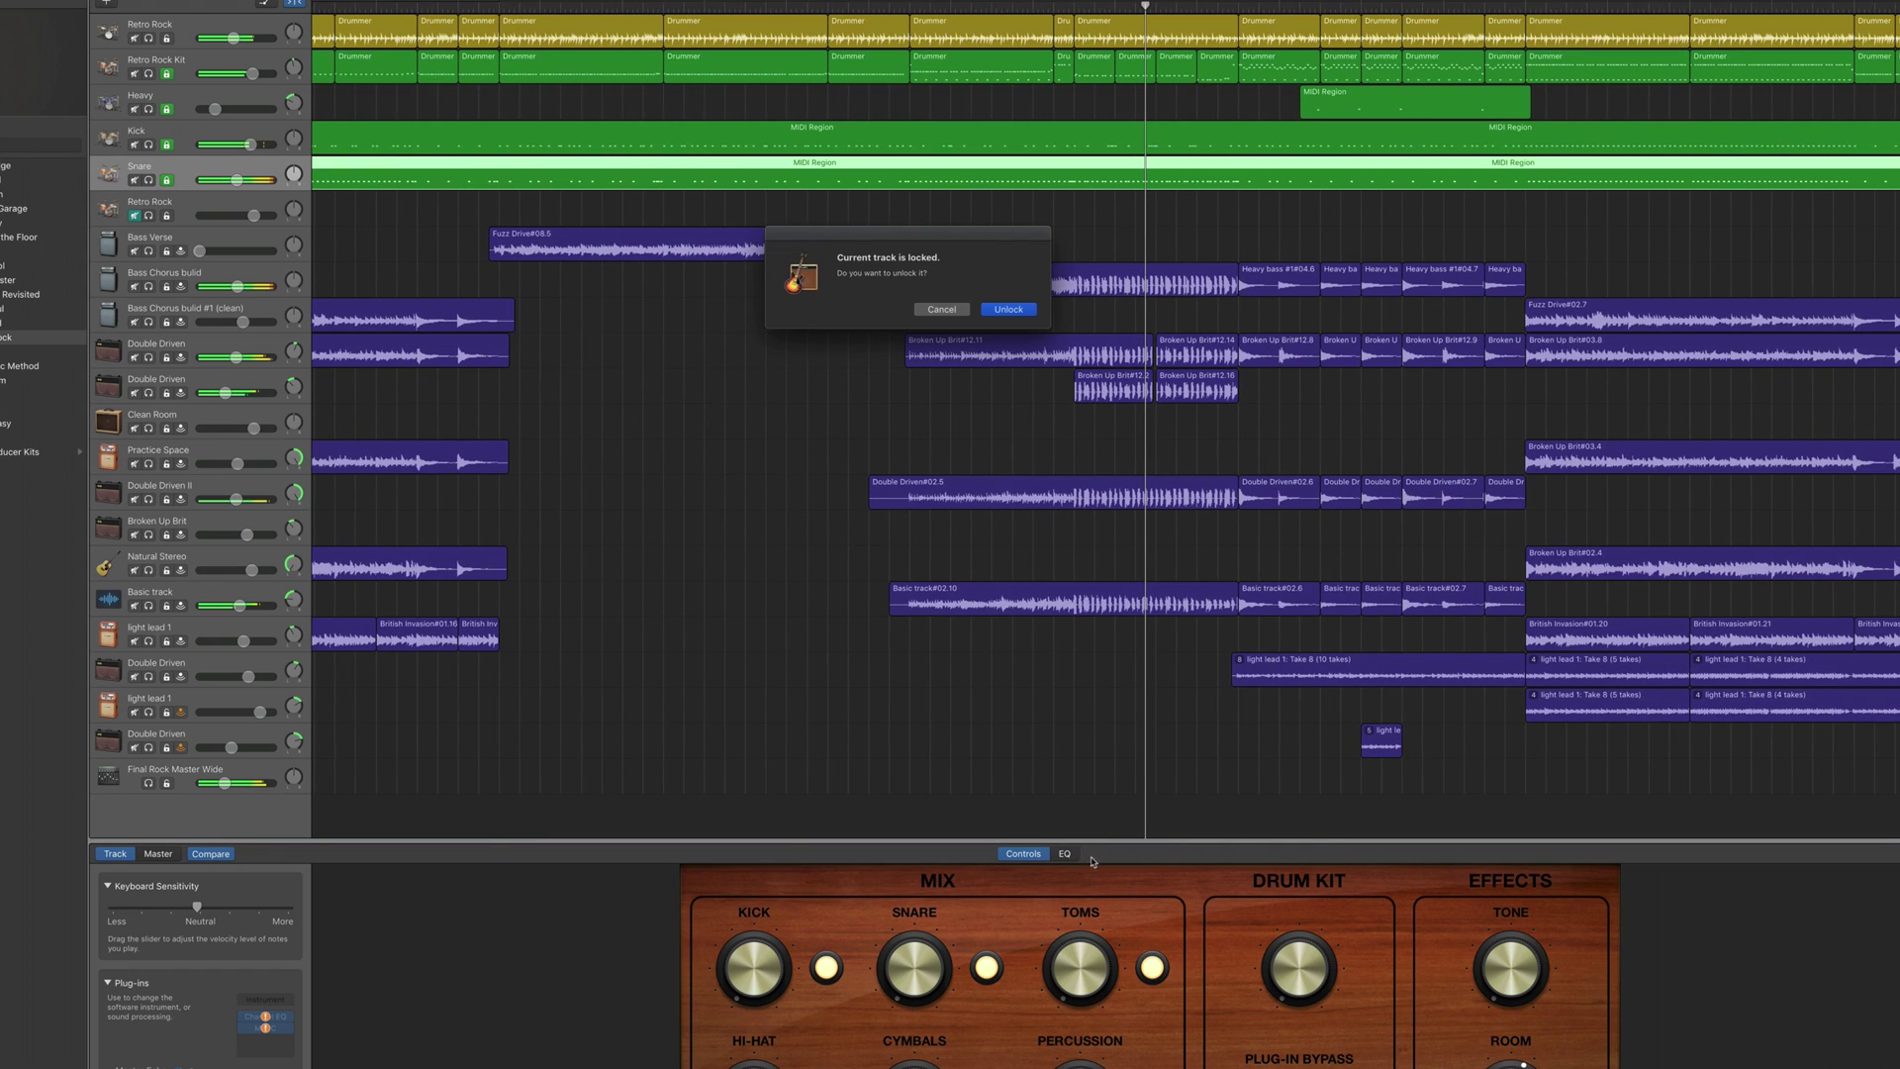